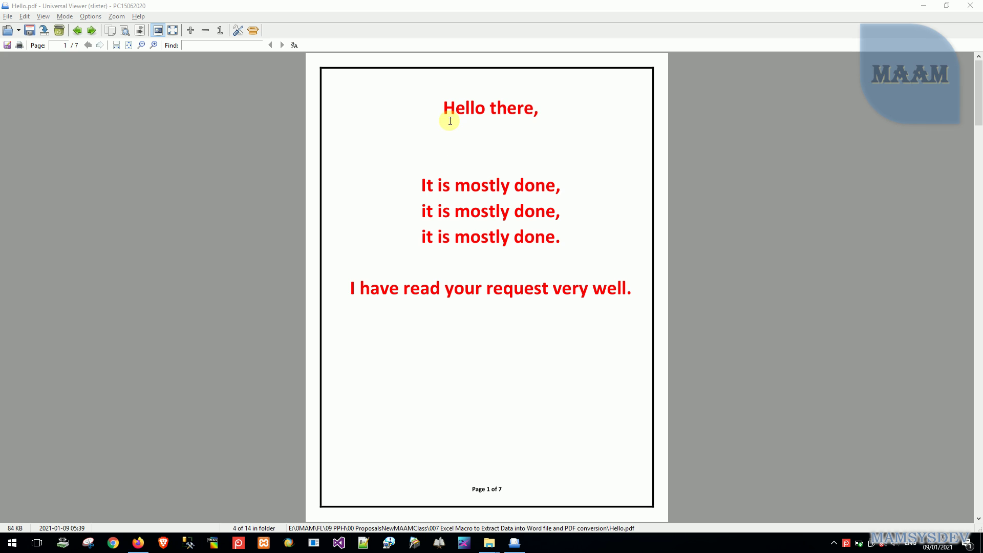
Step: Highlight the greeting, the 'mostly done' lines and the request line on the Hello.pdf page
{"action": "left_click_drag", "start_coordinate": [445, 109], "coordinate": [566, 110]}
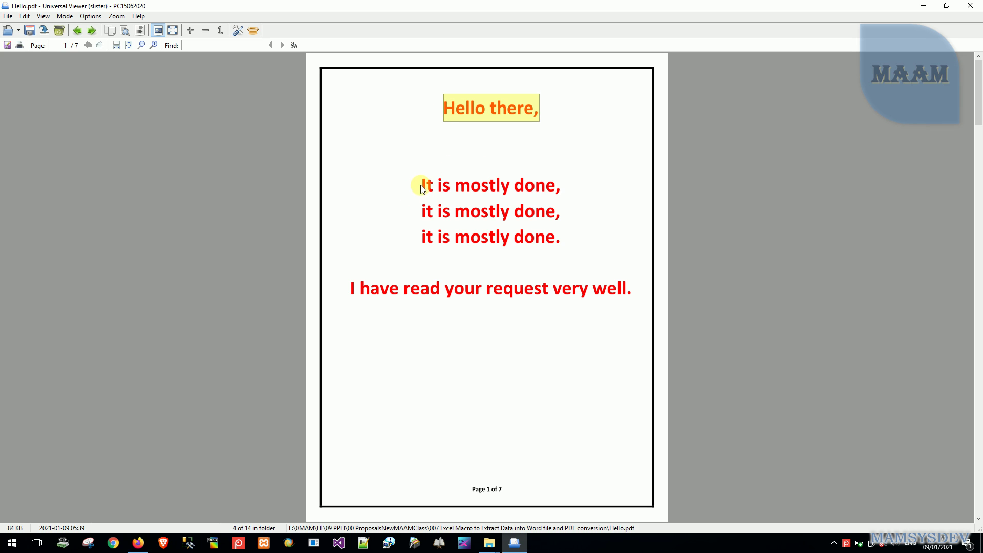
{"action": "mouse_move", "coordinate": [423, 185]}
{"action": "left_mouse_down"}
{"action": "mouse_move", "coordinate": [566, 180]}
{"action": "mouse_move", "coordinate": [561, 234]}
{"action": "left_mouse_up"}
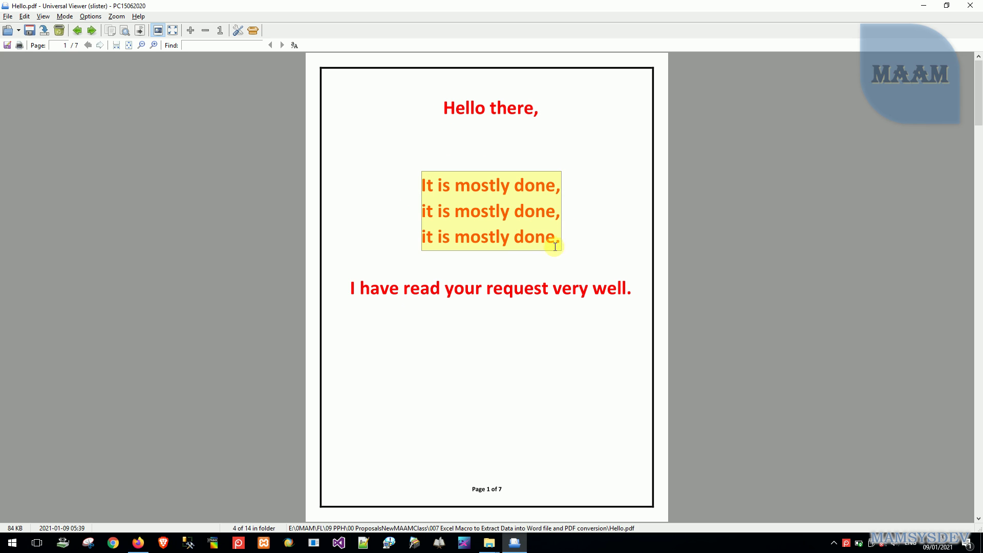
{"action": "left_click_drag", "start_coordinate": [351, 287], "coordinate": [630, 278]}
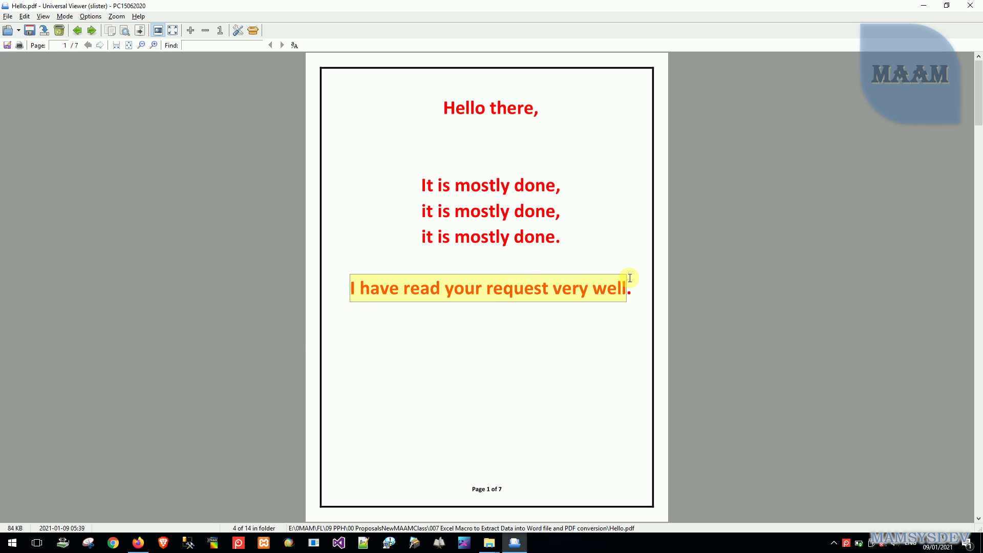
Step: Review the project title and description in the browser brief, then return to Hello.pdf
{"action": "key", "text": "alt+Tab"}
{"action": "key", "text": "alt+Tab"}
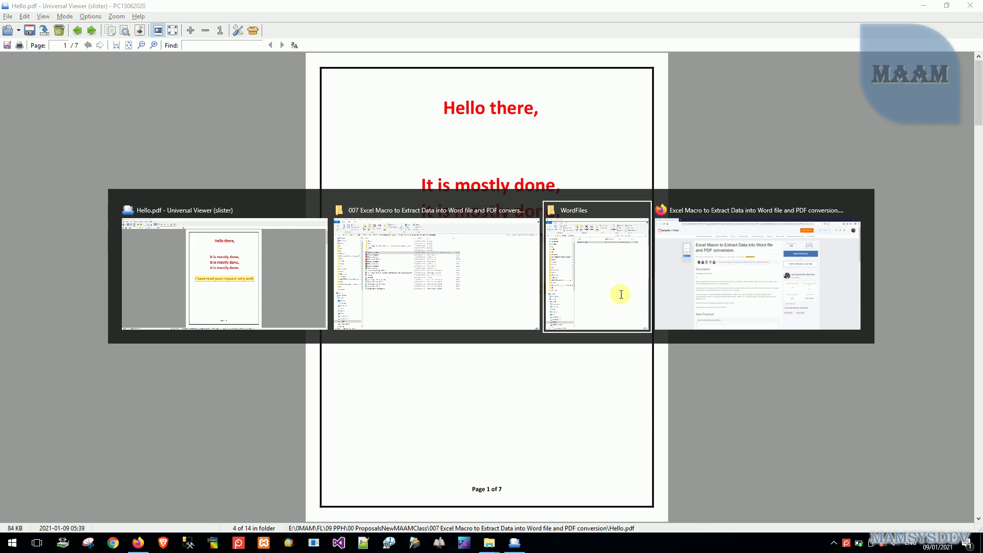
{"action": "key", "text": "alt+Tab"}
{"action": "left_click_drag", "start_coordinate": [199, 127], "coordinate": [321, 343]}
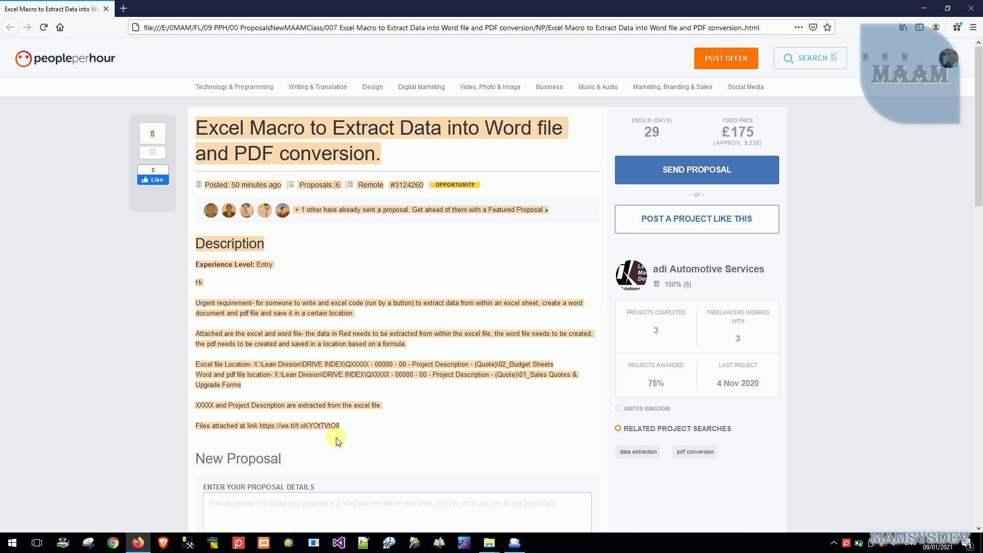
{"action": "left_click", "coordinate": [320, 343]}
{"action": "key", "text": "alt+Tab"}
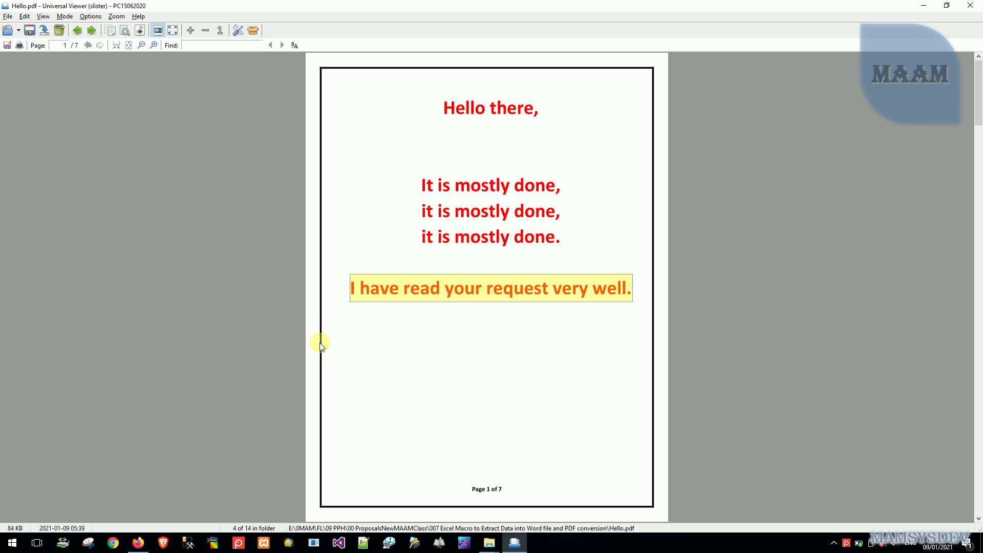
Step: Read the 'about to get inspired' and 'achieved so far' lines, then bring up the project folder
{"action": "scroll", "coordinate": [324, 328], "scroll_direction": "down", "scroll_amount": 1}
{"action": "mouse_move", "coordinate": [364, 133]}
{"action": "left_mouse_down"}
{"action": "mouse_move", "coordinate": [623, 138]}
{"action": "mouse_move", "coordinate": [621, 202]}
{"action": "mouse_move", "coordinate": [593, 218]}
{"action": "left_mouse_up"}
{"action": "mouse_move", "coordinate": [378, 287]}
{"action": "left_mouse_down"}
{"action": "mouse_move", "coordinate": [523, 329]}
{"action": "mouse_move", "coordinate": [611, 302]}
{"action": "mouse_move", "coordinate": [600, 312]}
{"action": "left_mouse_up"}
{"action": "key", "text": "alt+Tab"}
{"action": "left_click", "coordinate": [601, 313]}
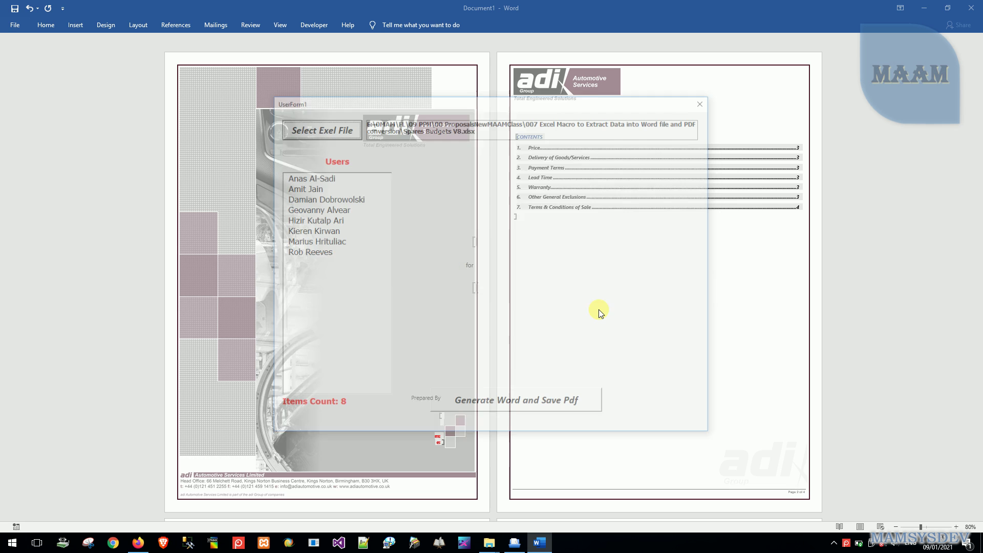
Step: Load Spares Budgets V810Users.xlsx, choose the eighth user as preparer, and generate the quote and PDF
{"action": "left_click", "coordinate": [355, 176]}
{"action": "left_click", "coordinate": [357, 199]}
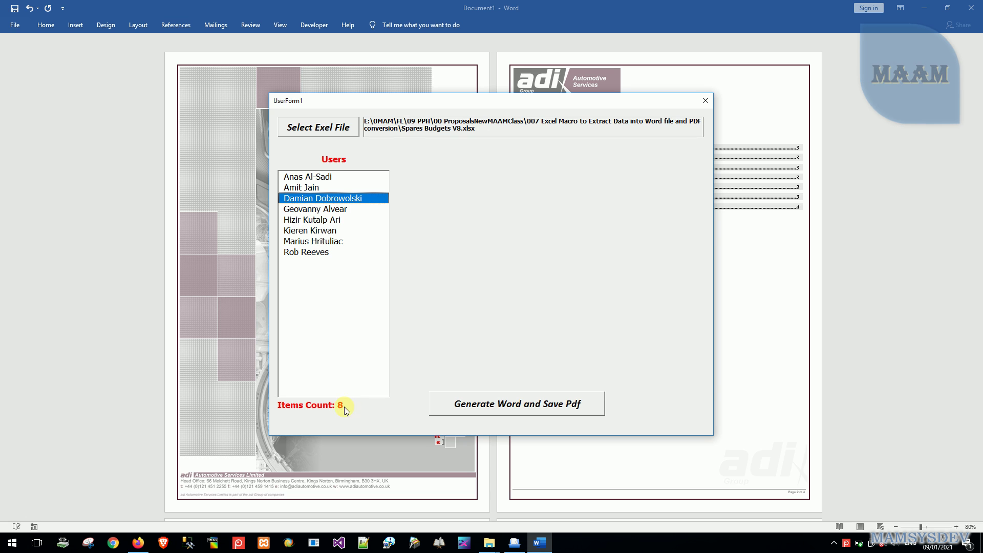
{"action": "left_click", "coordinate": [336, 132]}
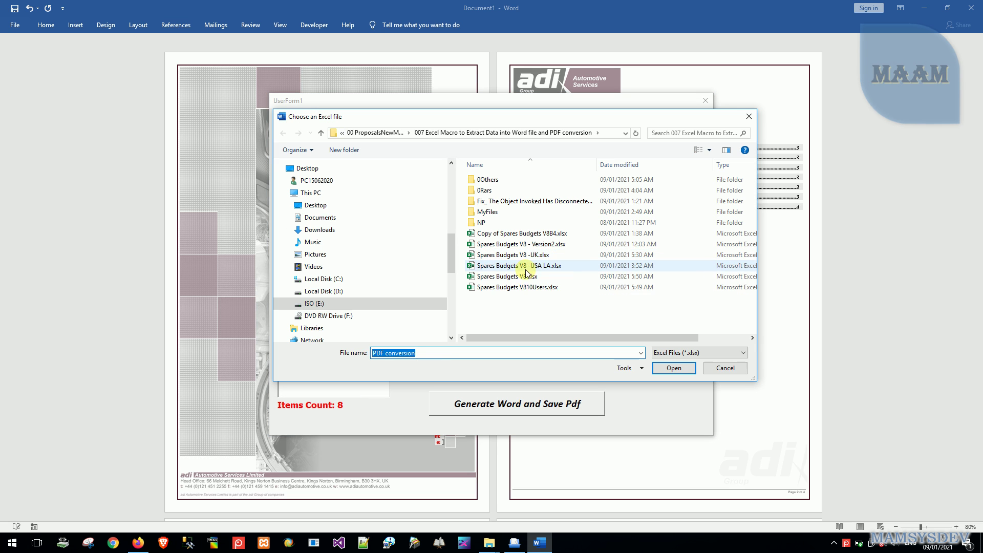
{"action": "double_click", "coordinate": [517, 289]}
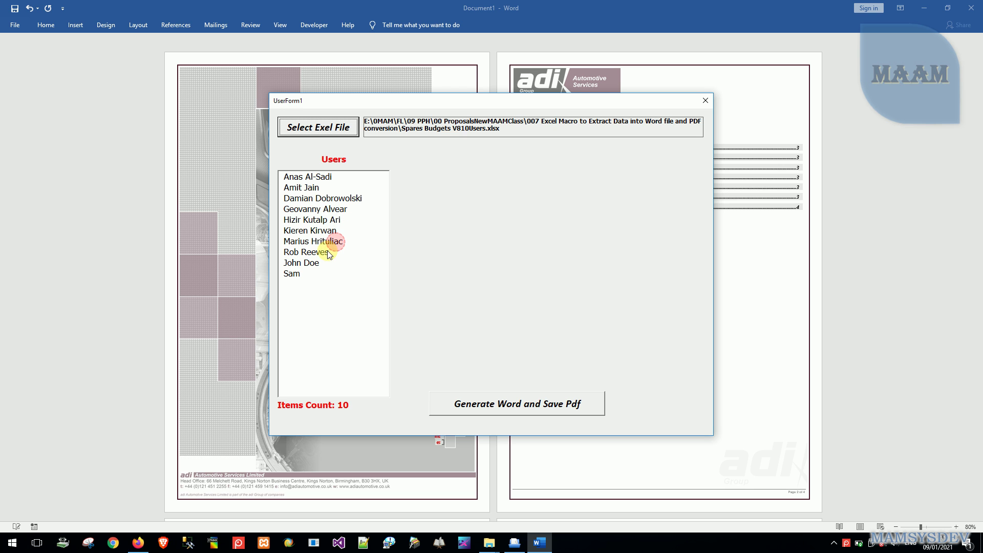
{"action": "left_click", "coordinate": [342, 387]}
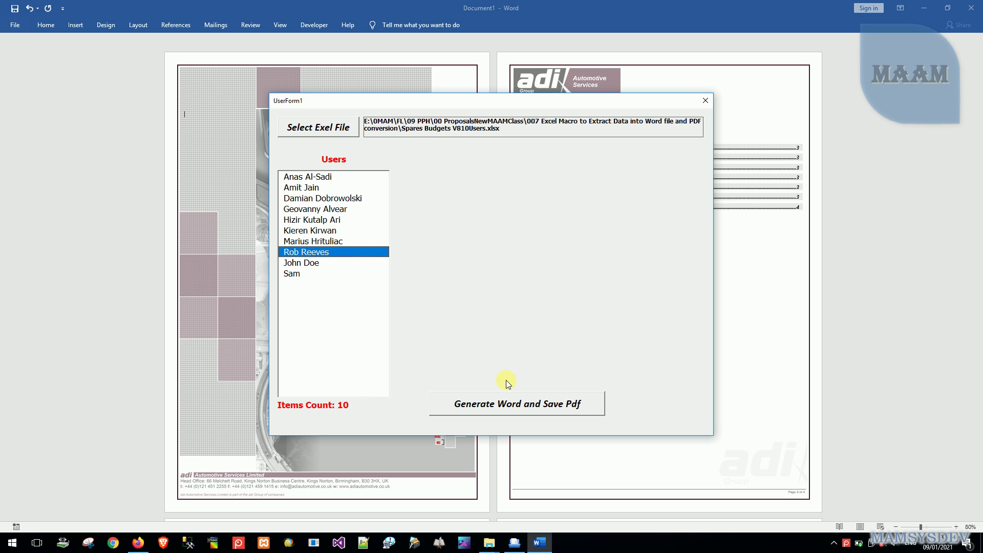
{"action": "left_click", "coordinate": [512, 404]}
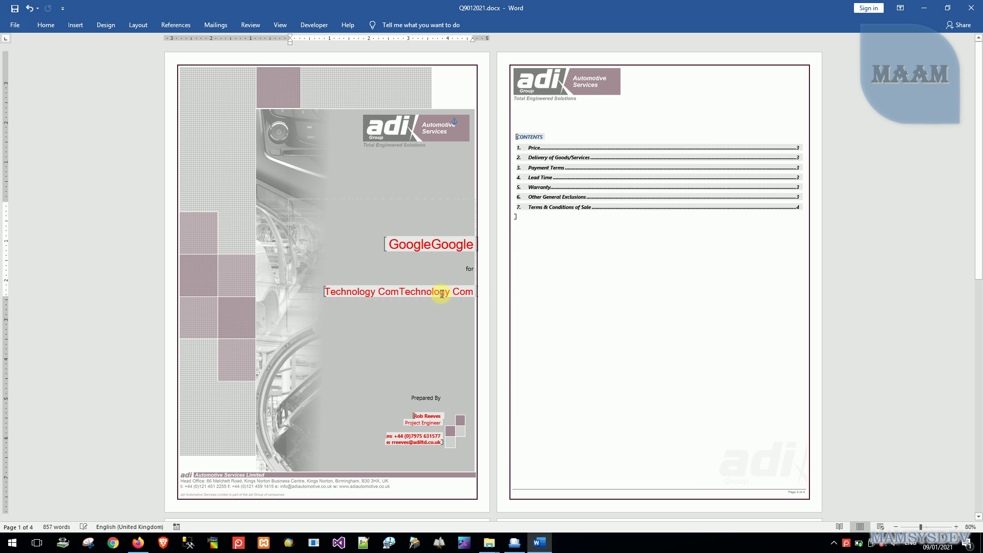
Step: Inspect the doubled description and preparer boxes on Q9012021.docx's cover, then close Word
{"action": "left_click", "coordinate": [442, 294]}
{"action": "left_click", "coordinate": [429, 415]}
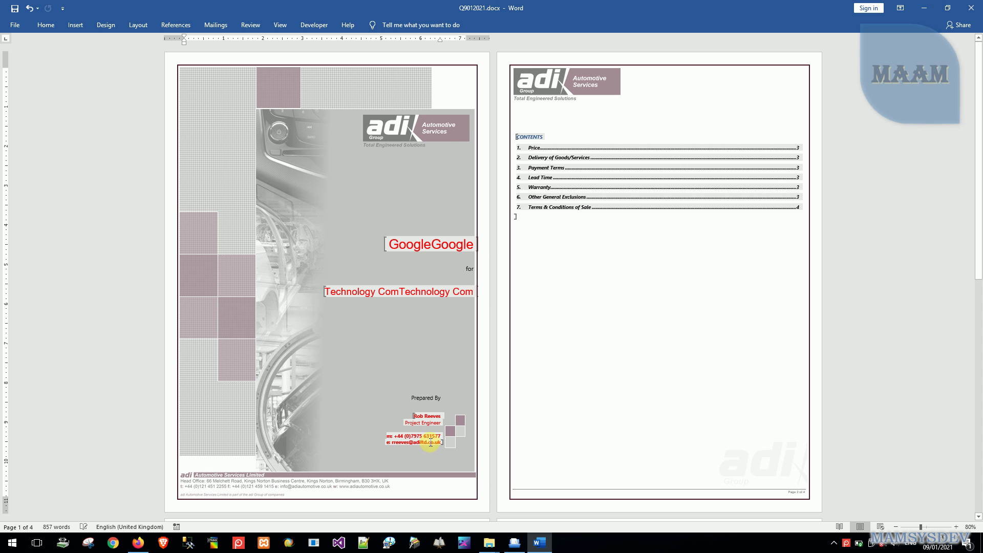
{"action": "left_click", "coordinate": [970, 11]}
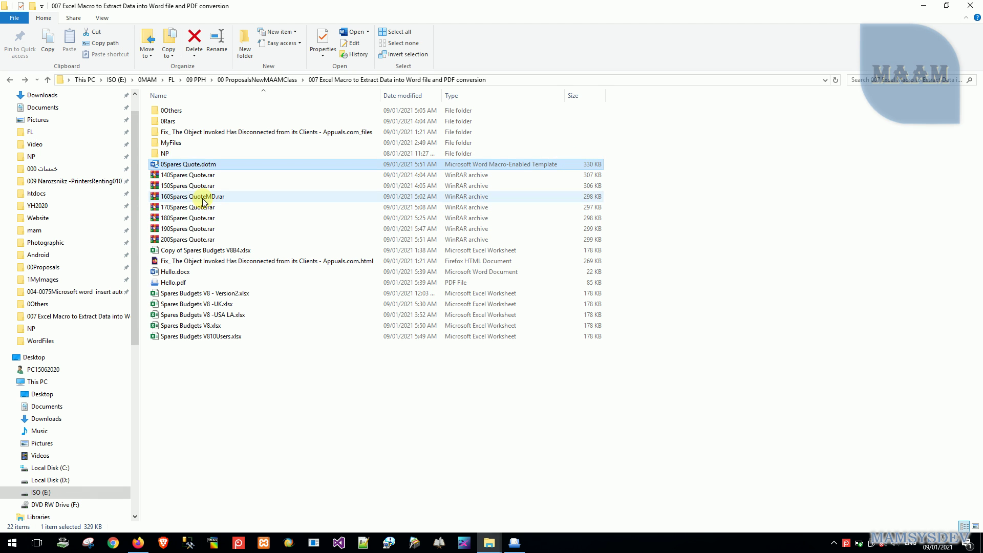
Step: Open 0Spares Quote.dotm and move UserForm1 aside to reveal the blank cover
{"action": "double_click", "coordinate": [193, 167]}
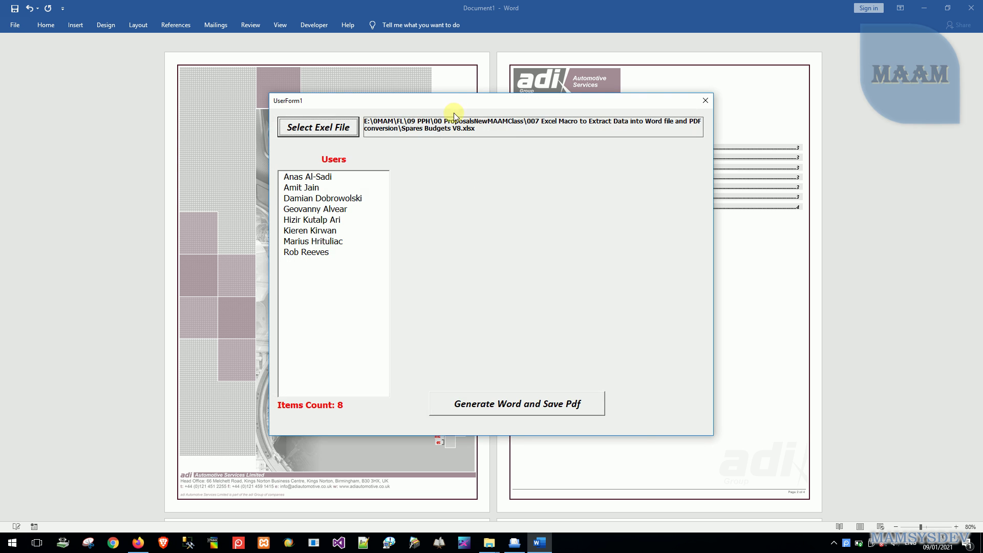
{"action": "mouse_move", "coordinate": [451, 102]}
{"action": "left_mouse_down"}
{"action": "mouse_move", "coordinate": [632, 103]}
{"action": "mouse_move", "coordinate": [729, 65]}
{"action": "left_mouse_up"}
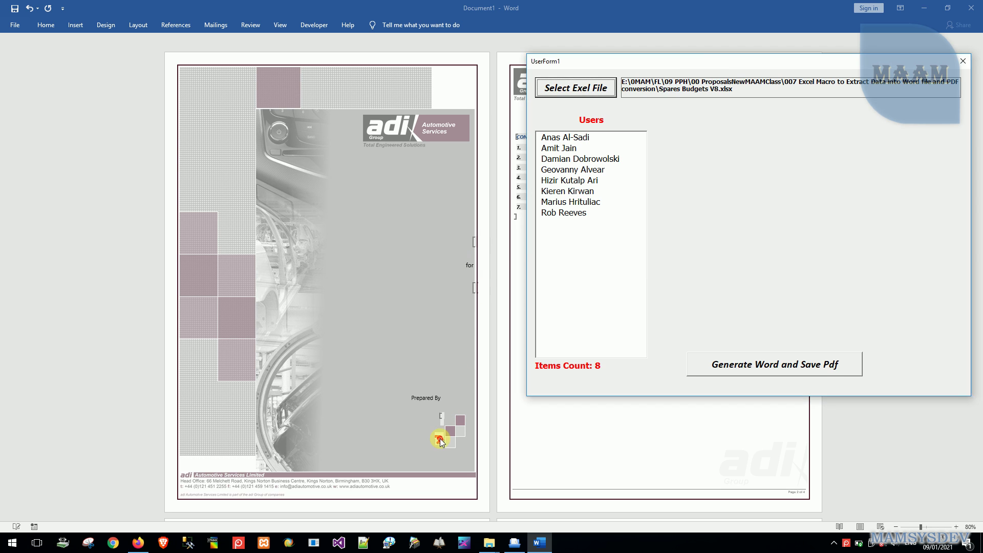
Step: Regenerate the quote with the third user as preparer, check the cover boxes, and return to File Explorer
{"action": "left_click", "coordinate": [559, 171]}
{"action": "left_click", "coordinate": [563, 159]}
{"action": "left_click", "coordinate": [735, 362]}
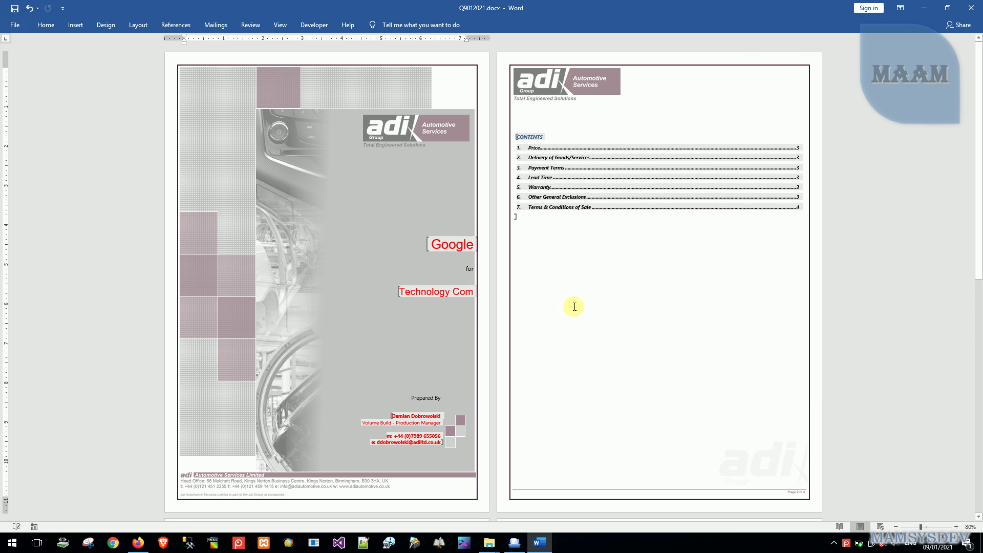
{"action": "left_click", "coordinate": [453, 245]}
{"action": "left_click", "coordinate": [434, 292]}
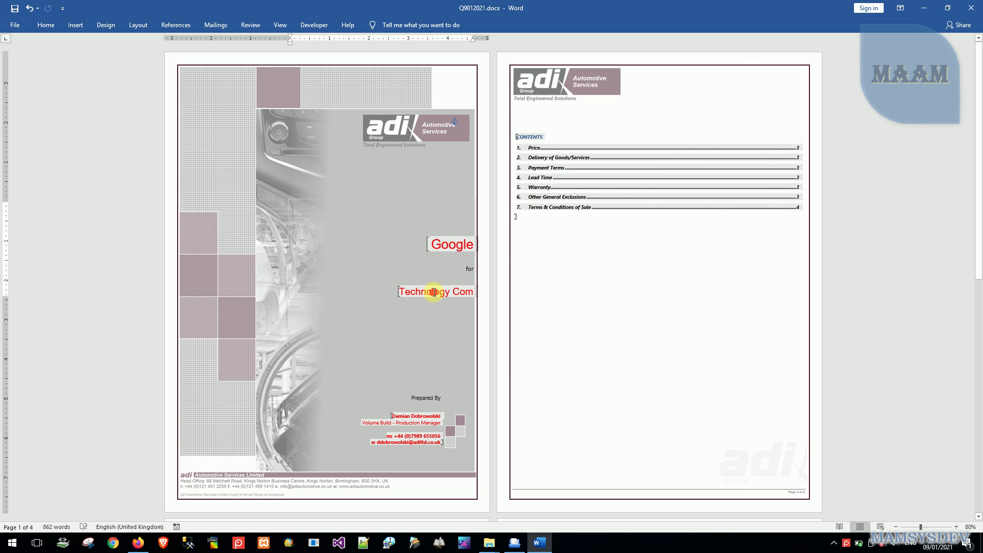
{"action": "key", "text": "alt+Tab"}
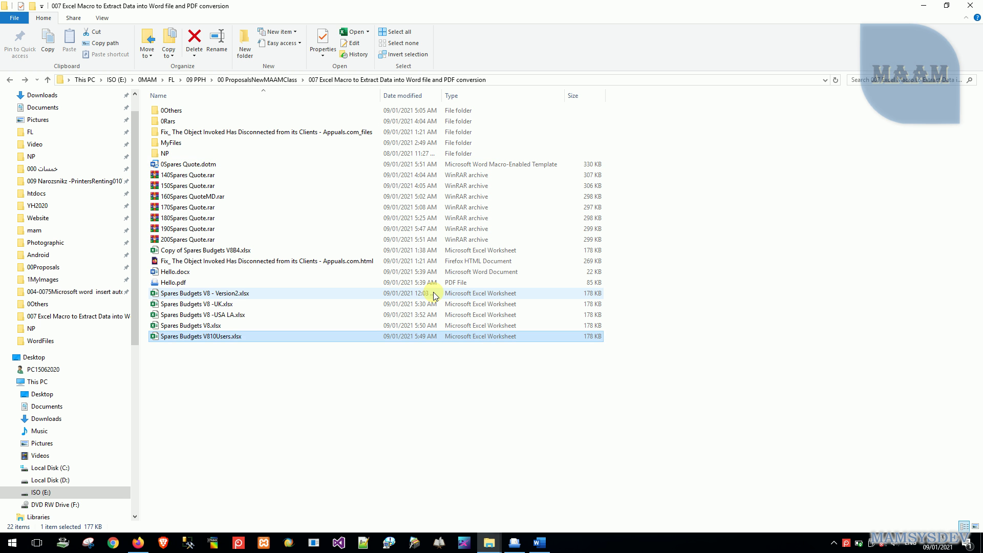
Step: Open Spares Budgets V8.xlsx read-only and snap Excel to the right half beside the folder
{"action": "key", "text": "Up"}
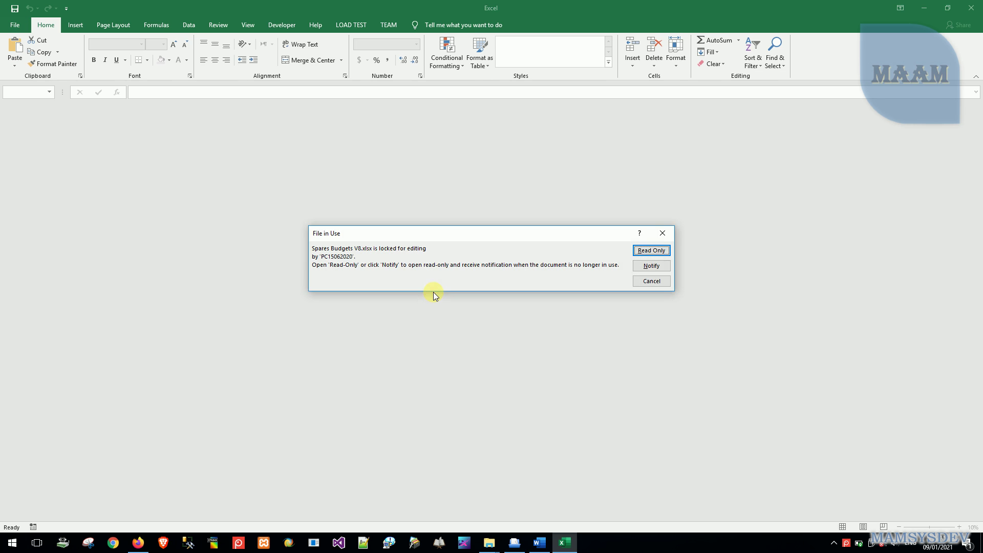
{"action": "left_click", "coordinate": [647, 253]}
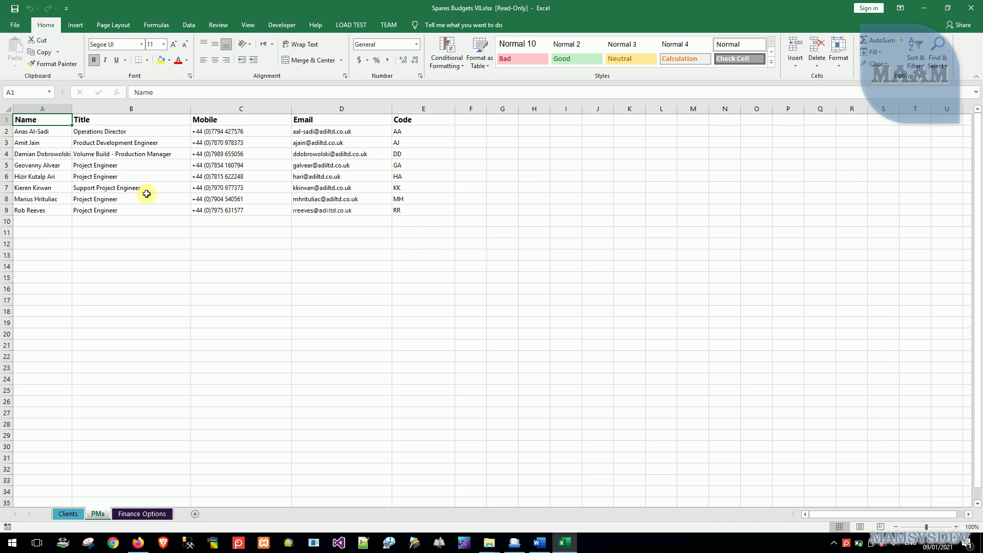
{"action": "key", "text": "super+Right"}
{"action": "left_click", "coordinate": [146, 194]}
{"action": "key", "text": "super"}
{"action": "key", "text": "alt+Tab"}
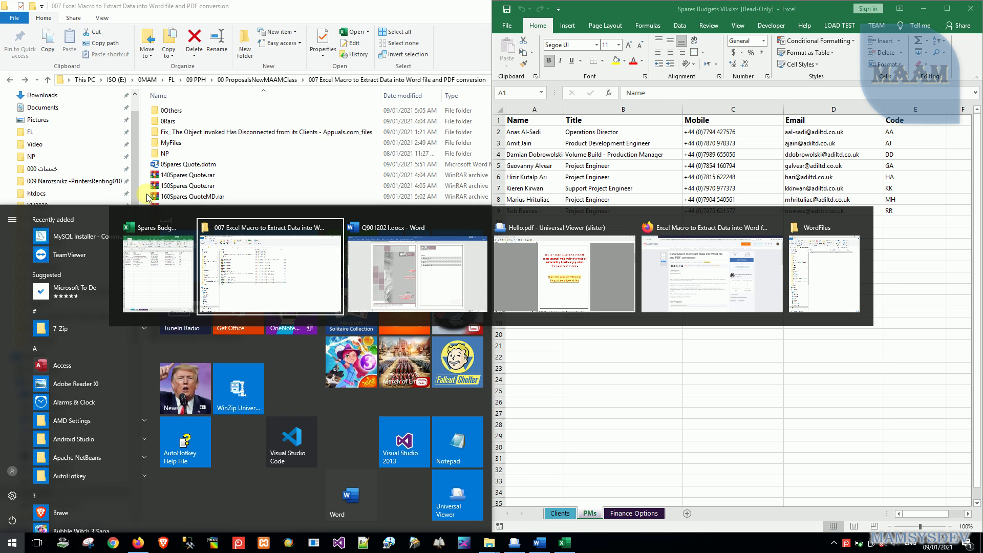
{"action": "key", "text": "alt+Tab"}
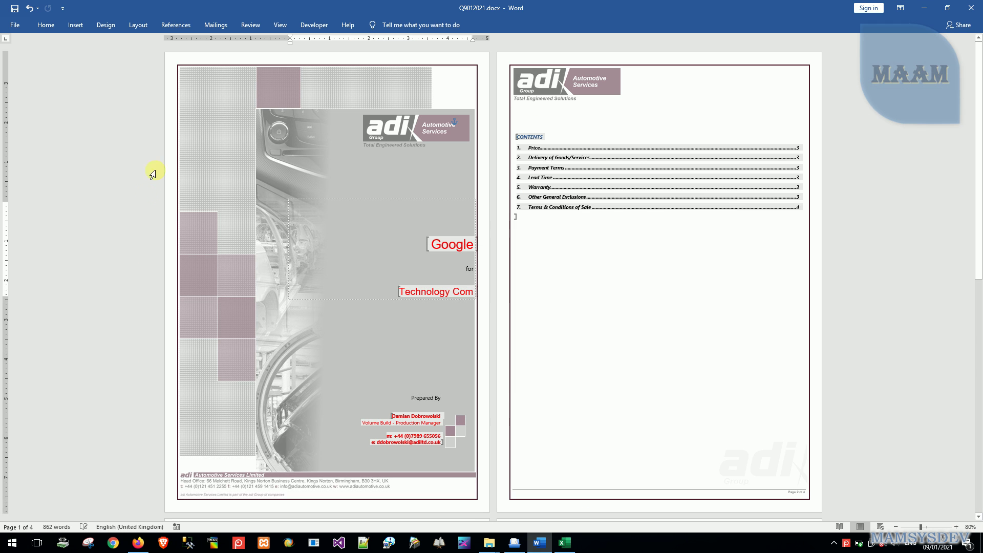
{"action": "key", "text": "alt+Tab"}
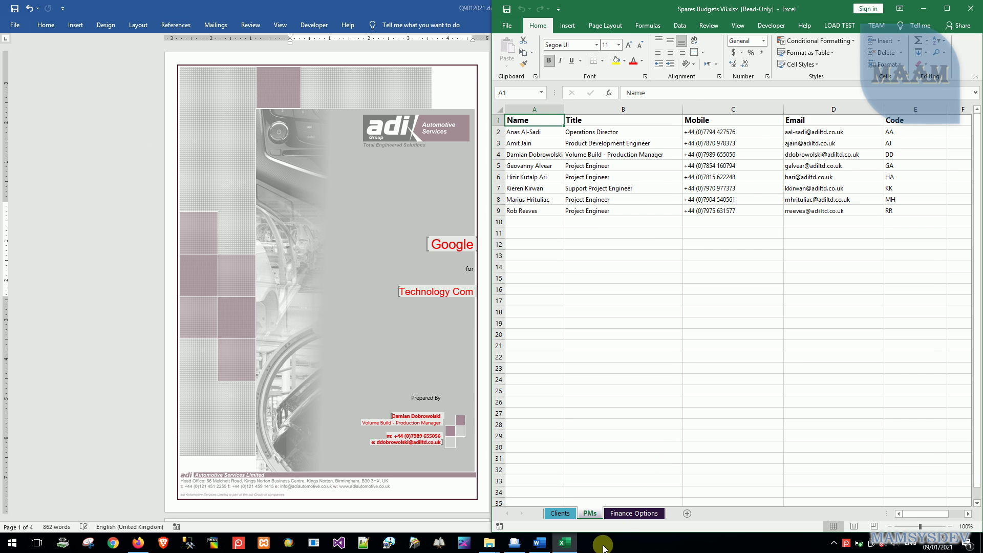
{"action": "left_click", "coordinate": [624, 518]}
{"action": "left_click", "coordinate": [693, 146]}
{"action": "left_click", "coordinate": [691, 161]}
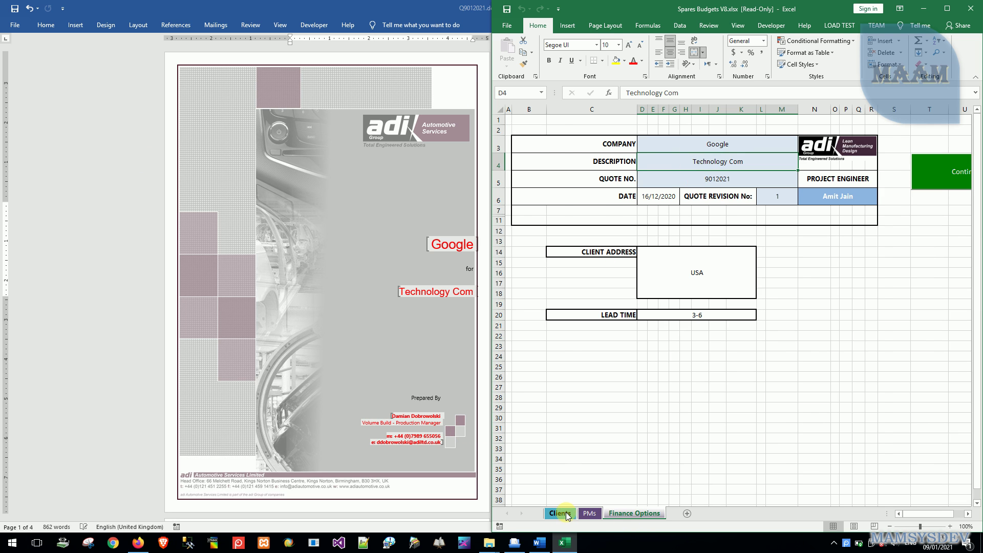
{"action": "left_click", "coordinate": [588, 513]}
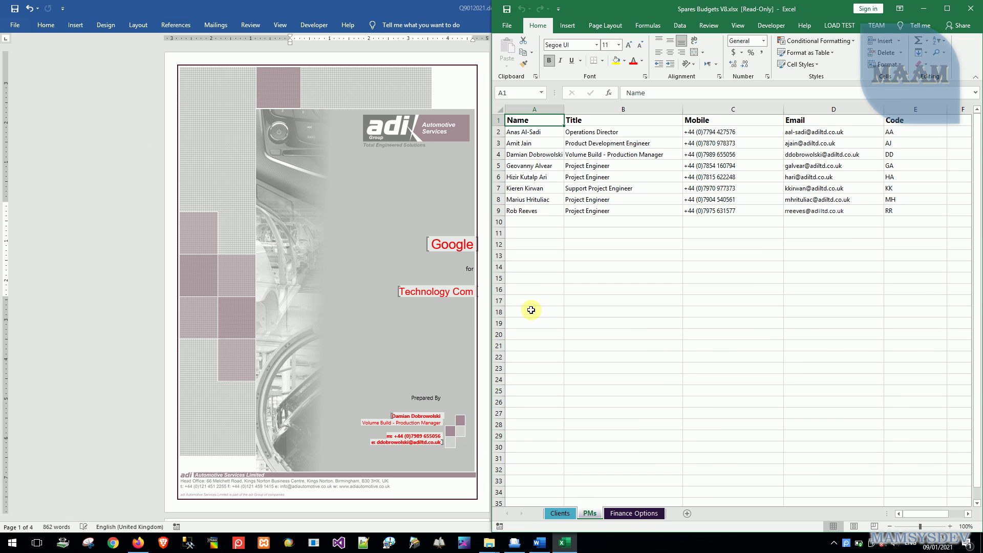
{"action": "left_click", "coordinate": [533, 154]}
{"action": "double_click", "coordinate": [531, 155]}
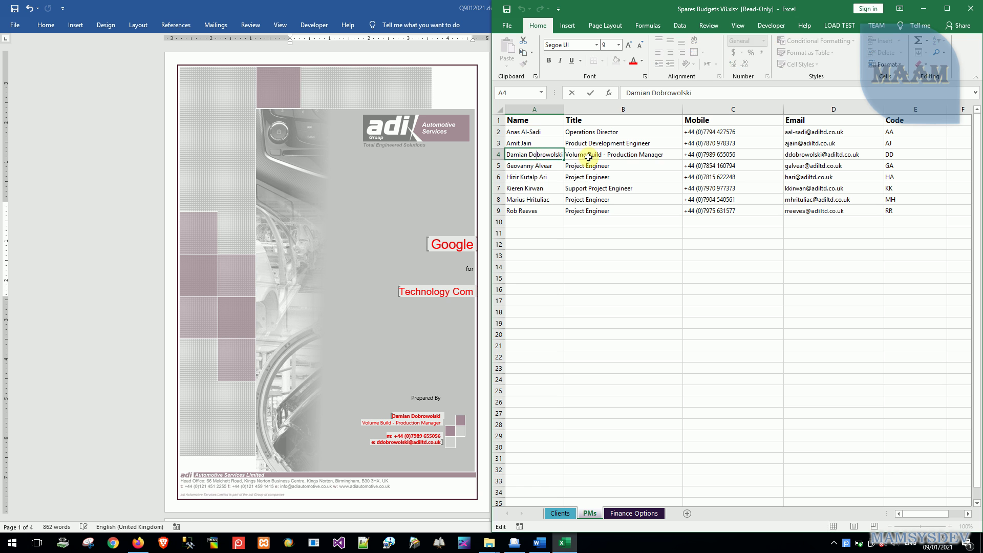
{"action": "left_click", "coordinate": [587, 155]}
{"action": "double_click", "coordinate": [588, 154]}
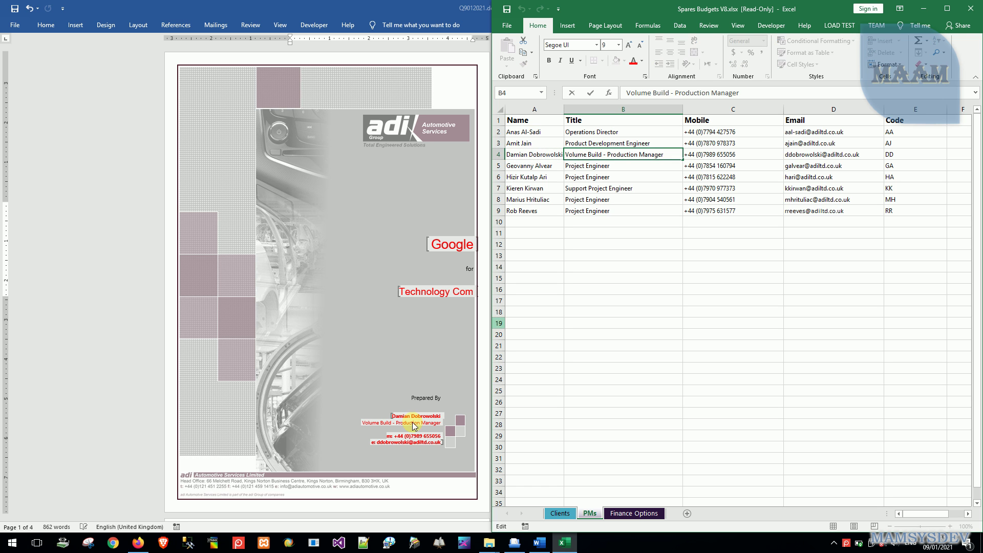
{"action": "left_click", "coordinate": [414, 427]}
{"action": "triple_click", "coordinate": [413, 423]}
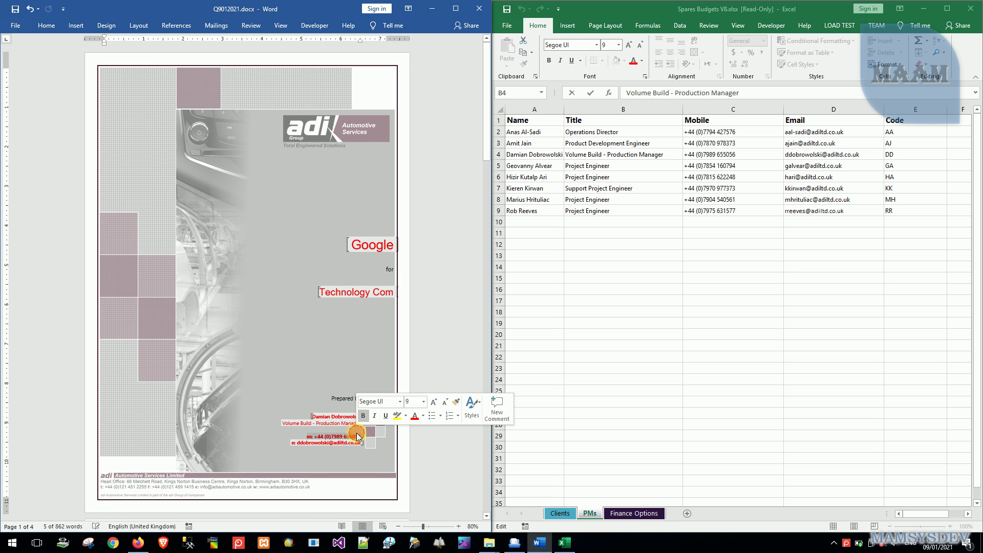
{"action": "left_click", "coordinate": [703, 153]}
{"action": "double_click", "coordinate": [707, 154]}
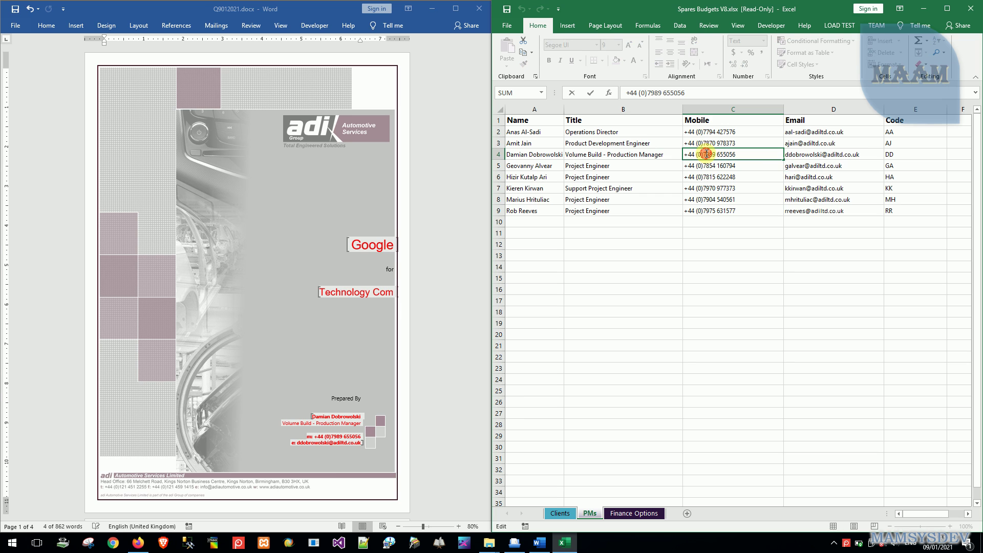
{"action": "left_click_drag", "start_coordinate": [748, 155], "coordinate": [674, 154]}
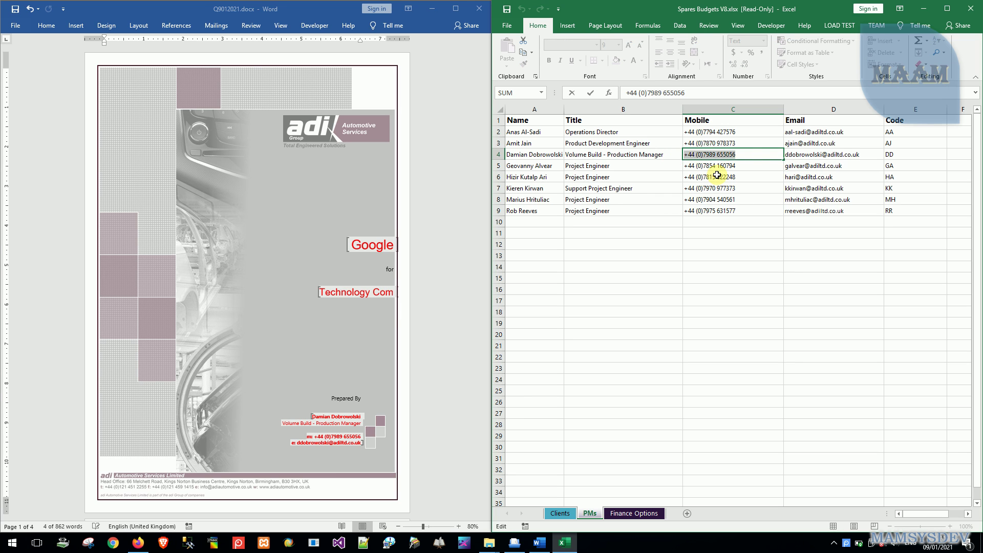
{"action": "key", "text": "Right"}
{"action": "key", "text": "Tab"}
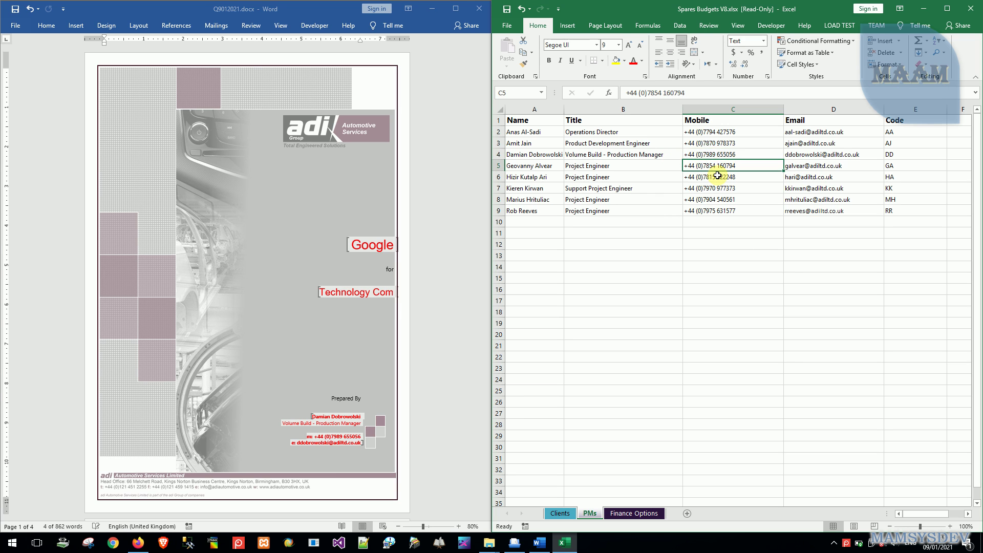
{"action": "double_click", "coordinate": [864, 154]}
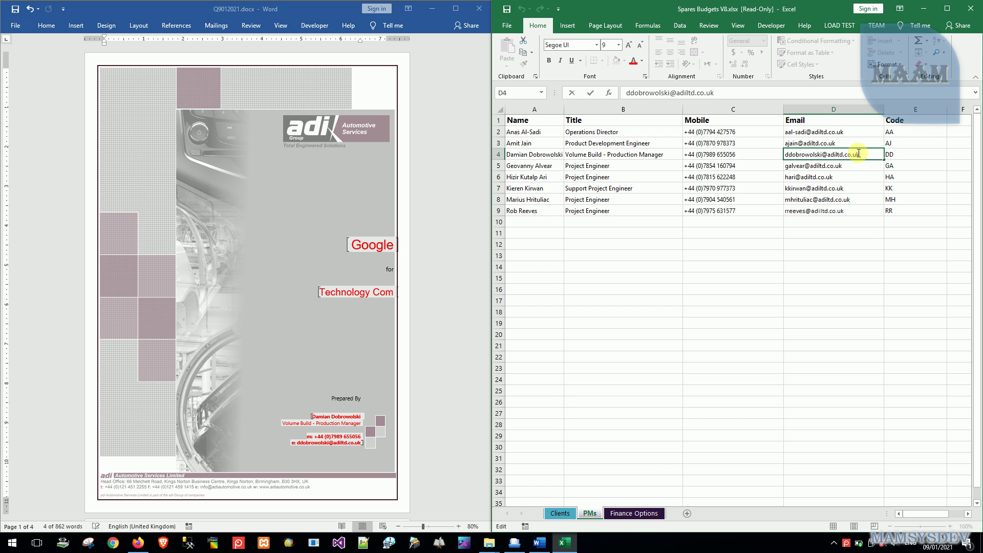
{"action": "key", "text": "shift+Home"}
{"action": "left_click", "coordinate": [355, 444]}
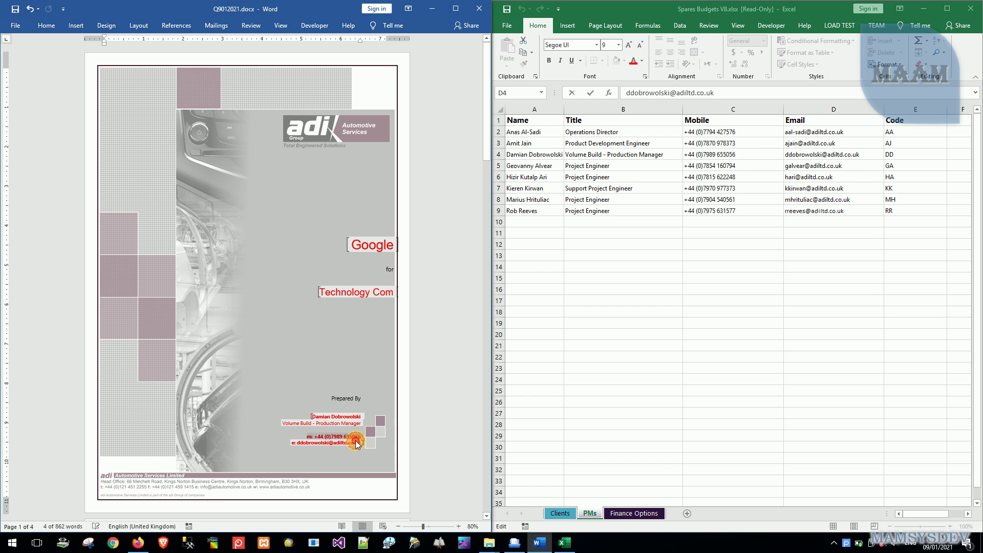
{"action": "double_click", "coordinate": [354, 443]}
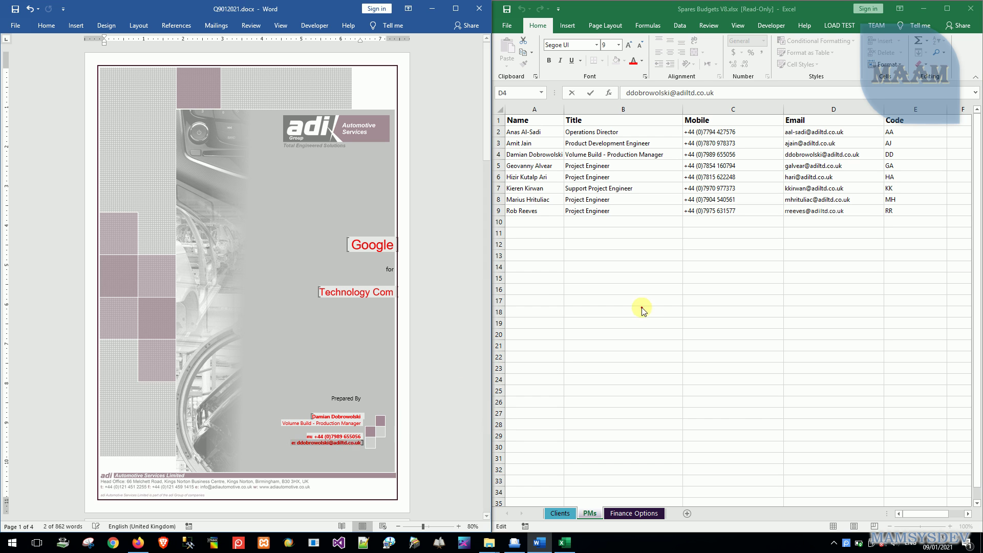
{"action": "key", "text": "alt+Tab"}
Step: Page through the quote and inspect its Document Ref against the Finance Options sheet
{"action": "left_click", "coordinate": [315, 329]}
{"action": "key", "text": "ctrl+Page_Down"}
{"action": "key", "text": "ctrl+Page_Down"}
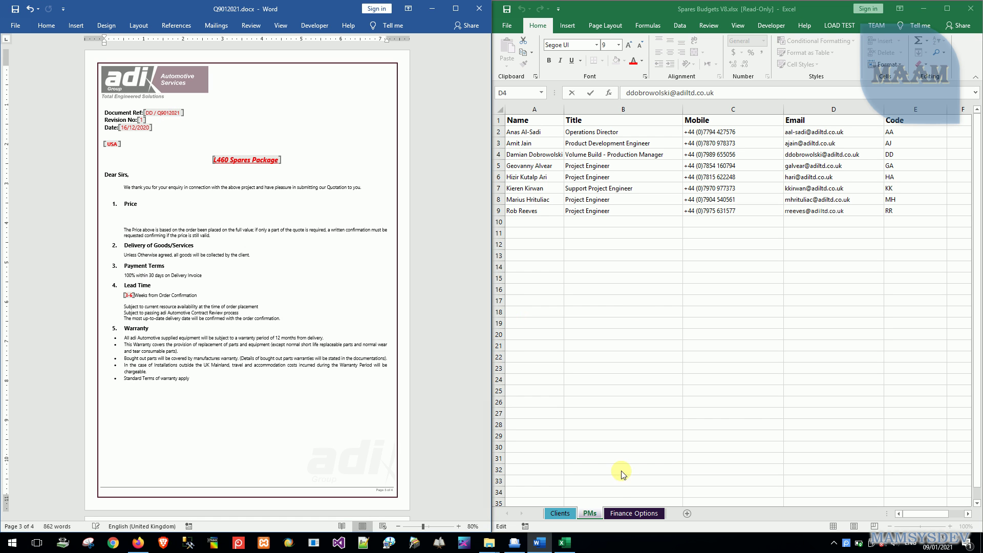
{"action": "left_click", "coordinate": [623, 515]}
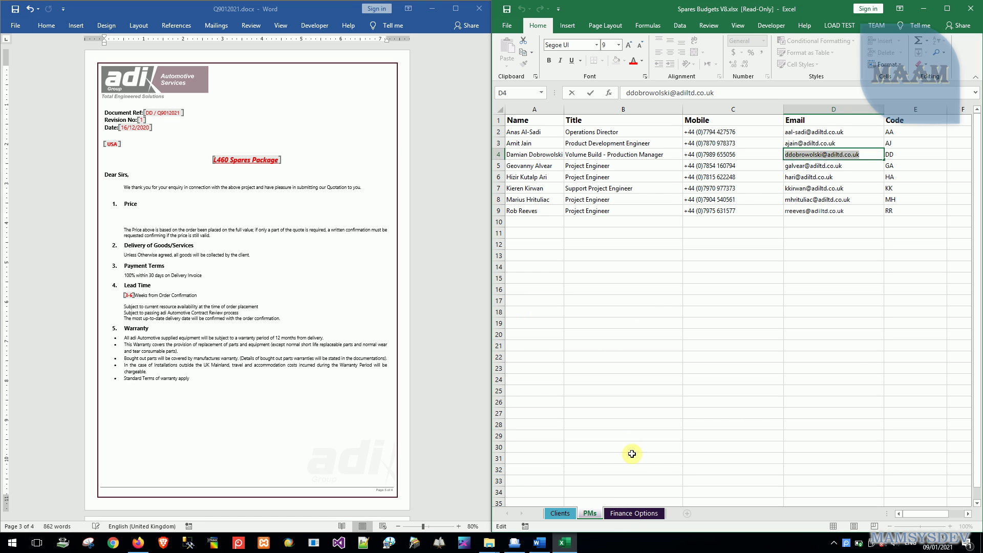
{"action": "left_click", "coordinate": [630, 513]}
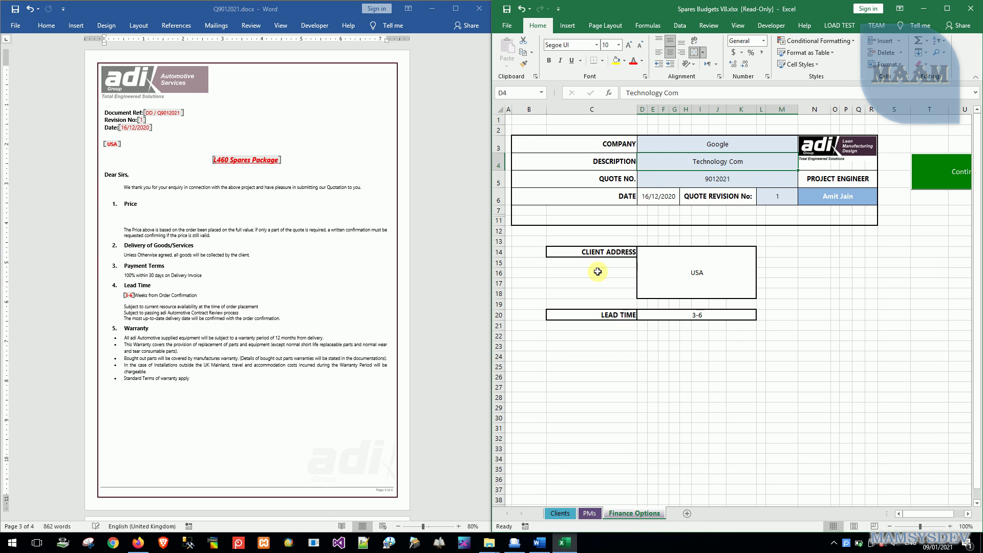
{"action": "left_click", "coordinate": [169, 113]}
{"action": "double_click", "coordinate": [153, 113]}
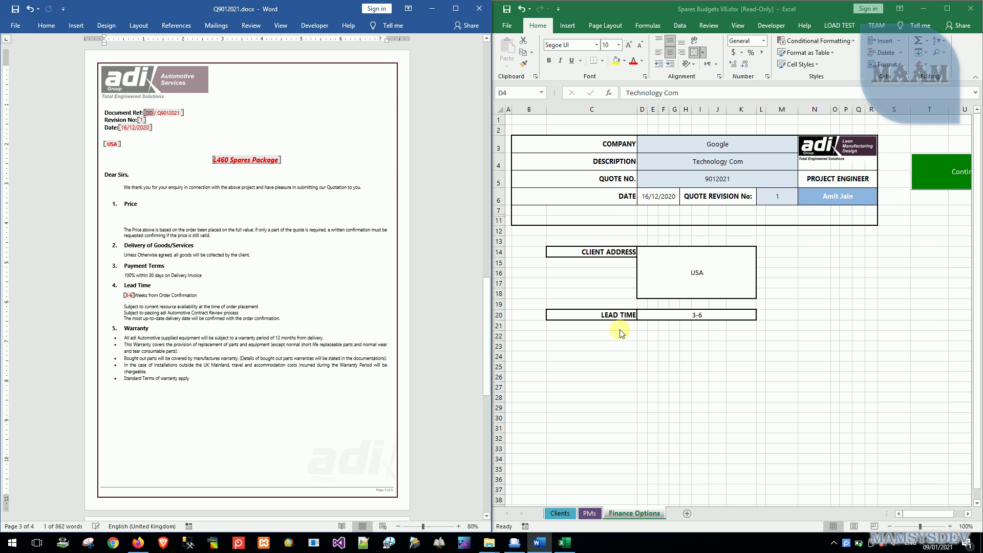
Step: Check the engineer's code DD on the PMs sheet, then return to Finance Options
{"action": "left_click", "coordinate": [590, 514]}
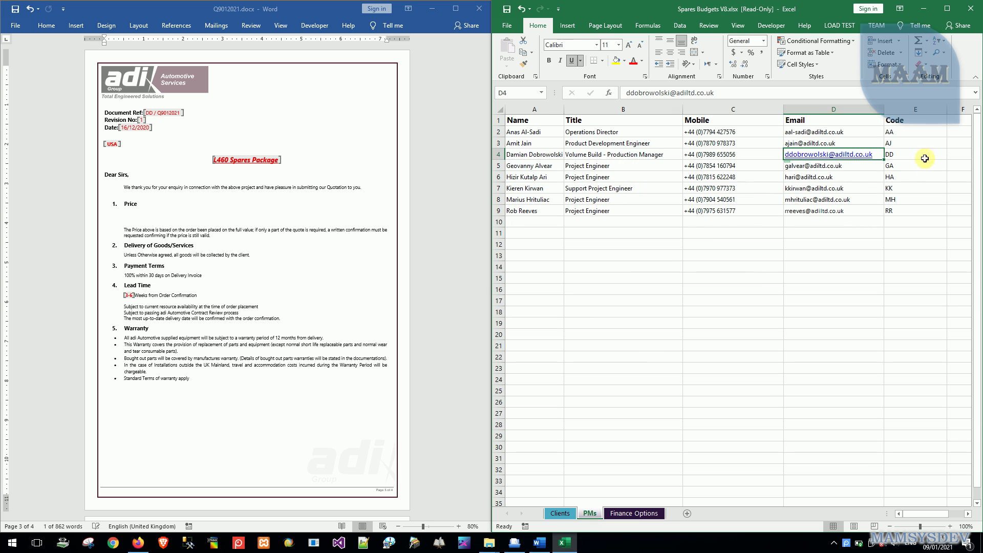
{"action": "double_click", "coordinate": [916, 155]}
{"action": "key", "text": "Escape"}
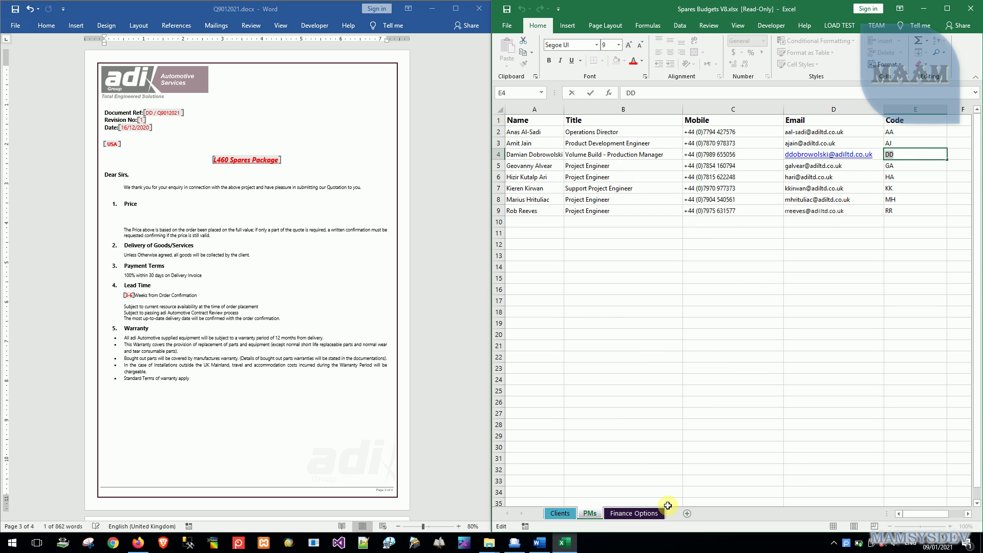
{"action": "left_click", "coordinate": [658, 513]}
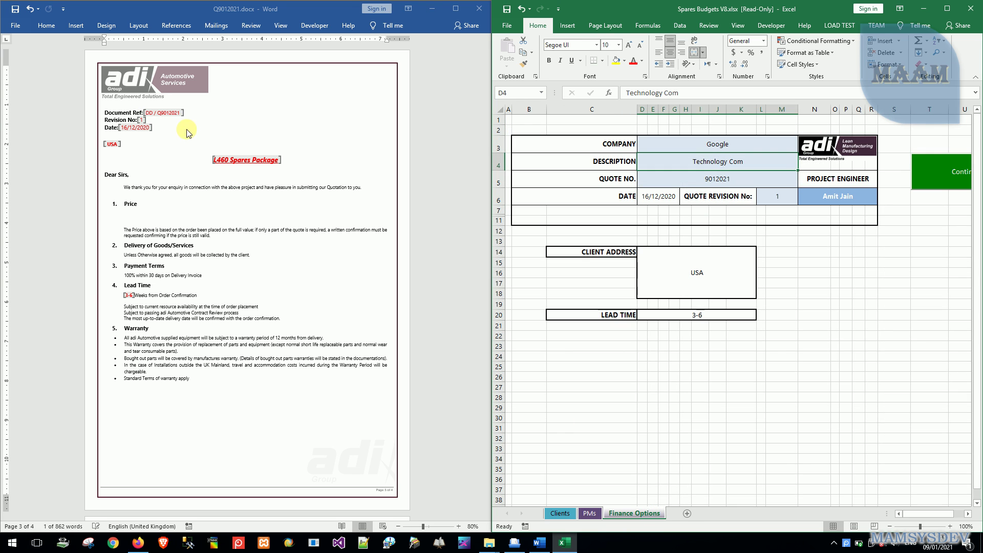
Step: Compare the quote's Document Ref with quote number 9012021 in the workbook
{"action": "left_click", "coordinate": [161, 113]}
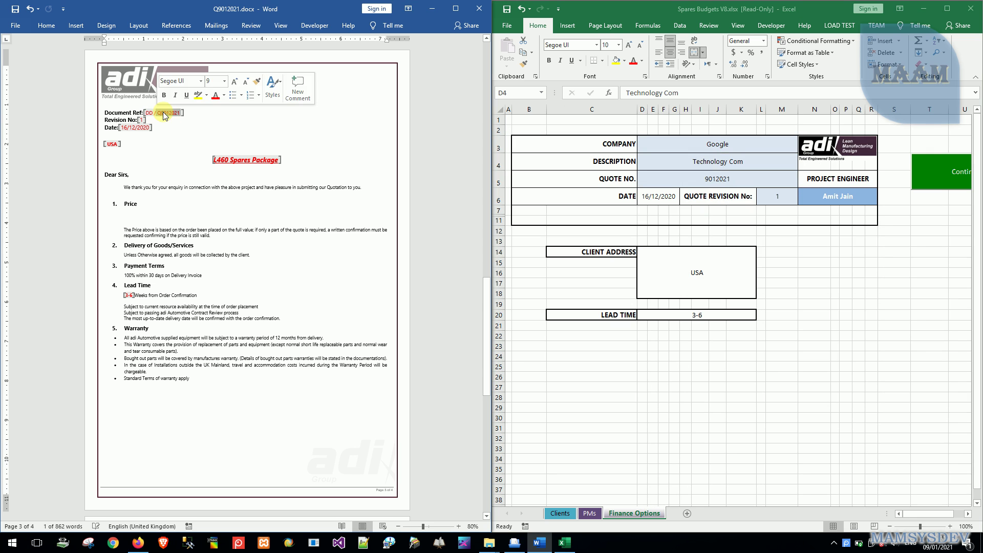
{"action": "left_click", "coordinate": [700, 186]}
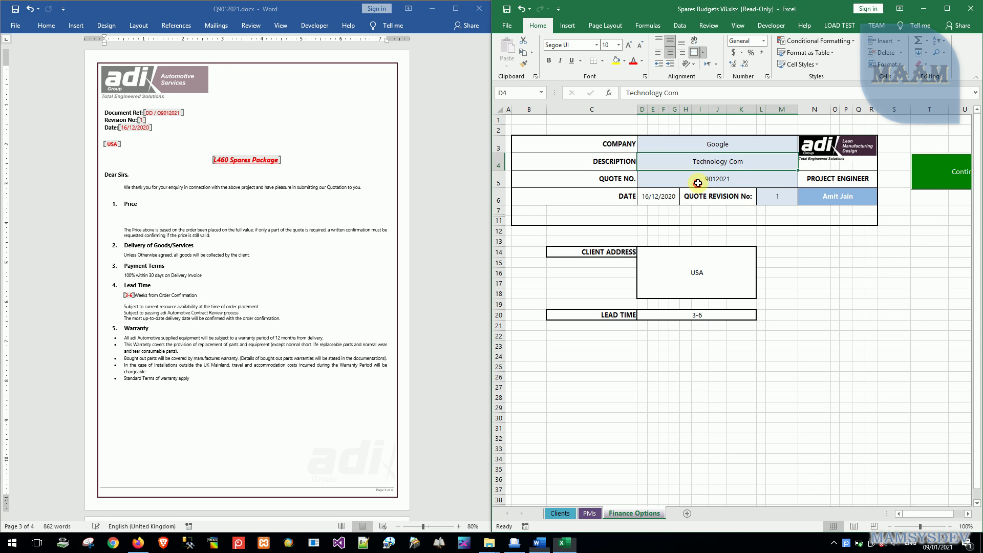
{"action": "double_click", "coordinate": [699, 185]}
{"action": "left_click_drag", "start_coordinate": [699, 185], "coordinate": [742, 176]}
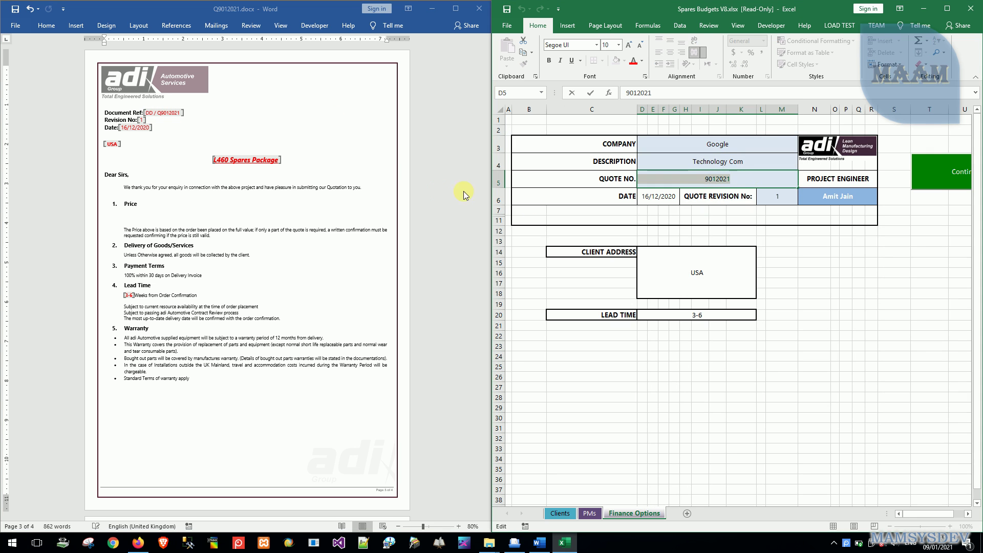
{"action": "left_click", "coordinate": [143, 123]}
Step: Compare the quote date 16/12/2020 and client address USA with the workbook
{"action": "left_click", "coordinate": [659, 196]}
{"action": "double_click", "coordinate": [659, 196]}
{"action": "left_click_drag", "start_coordinate": [676, 196], "coordinate": [651, 196]}
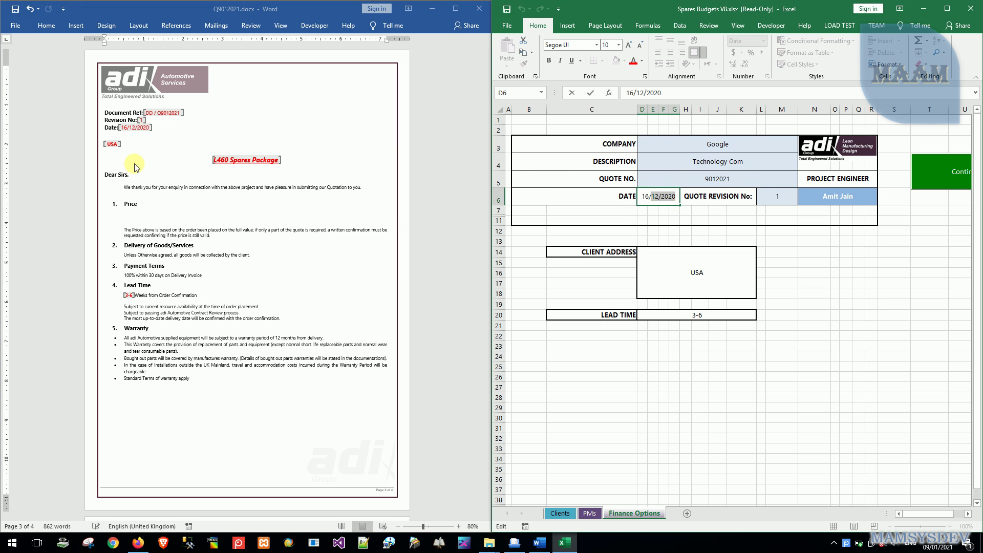
{"action": "left_click", "coordinate": [110, 145]}
{"action": "left_click", "coordinate": [700, 266]}
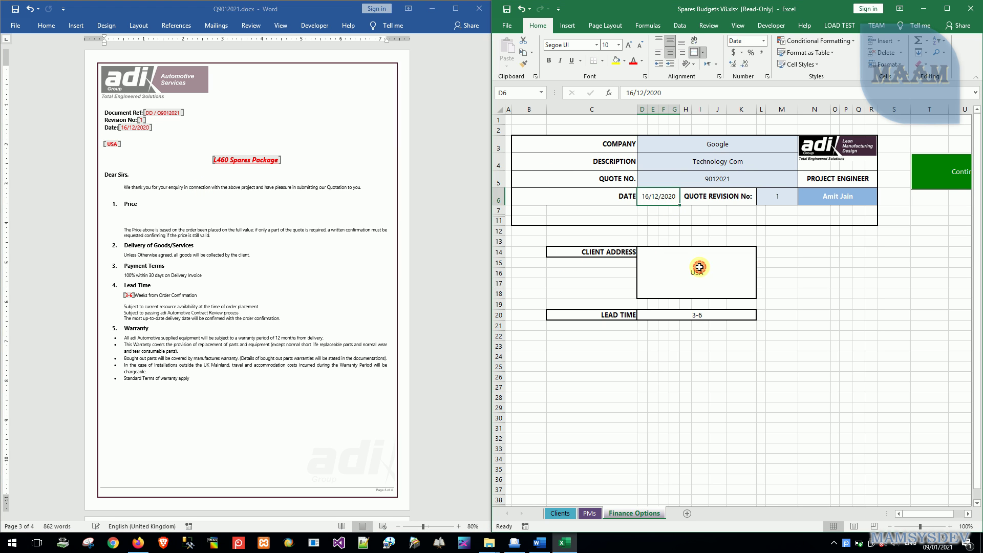
{"action": "double_click", "coordinate": [699, 267]}
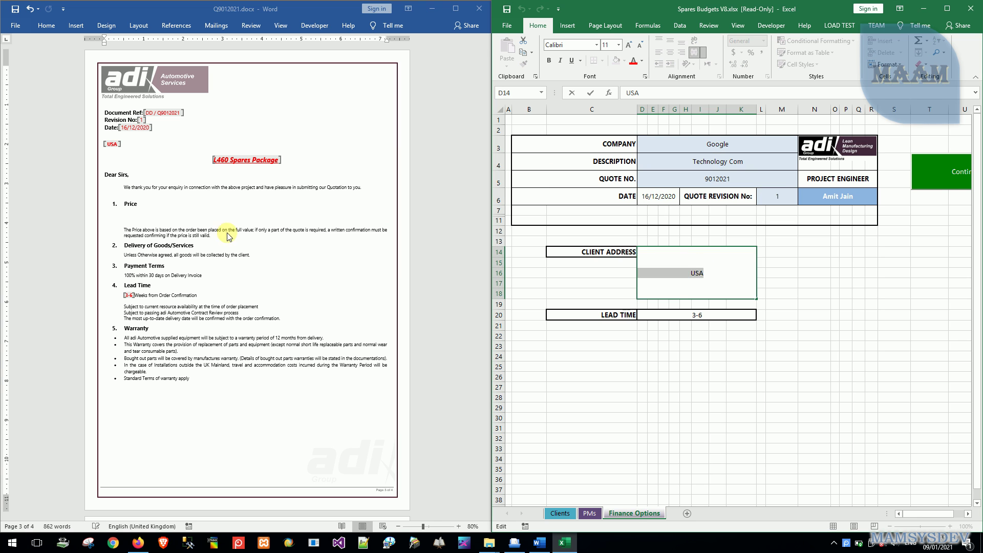
Step: Verify the quote's 3-6 lead time matches the workbook entry
{"action": "left_click", "coordinate": [128, 296]}
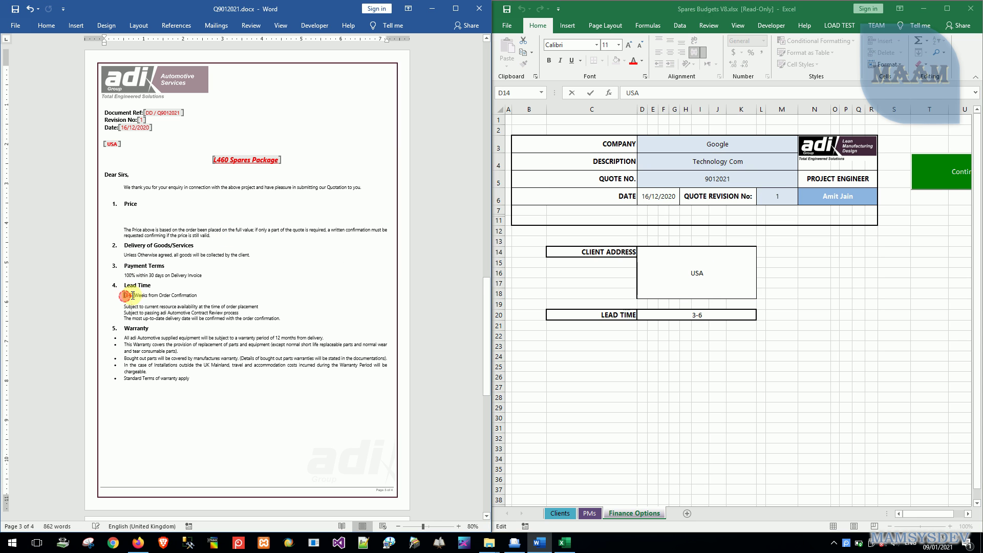
{"action": "left_click", "coordinate": [692, 312]}
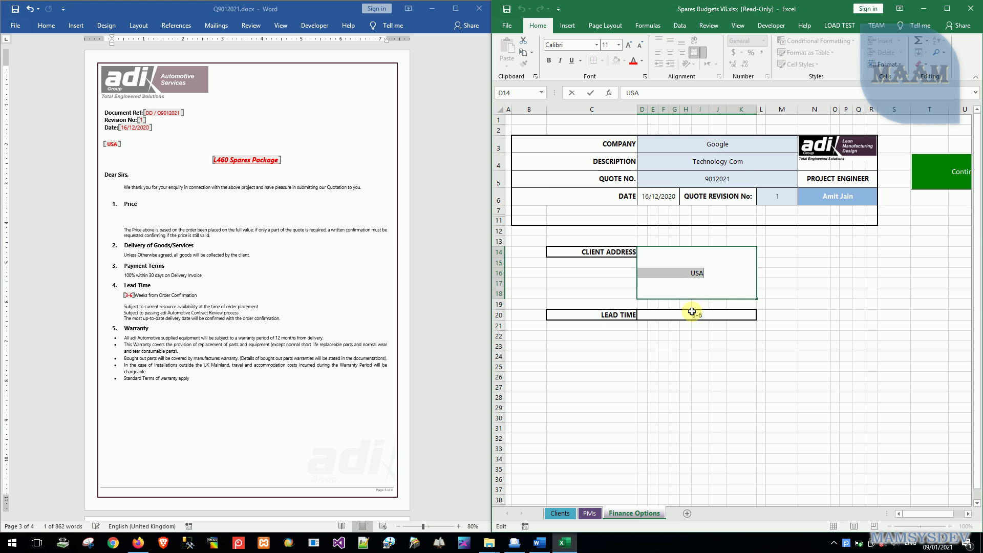
{"action": "left_click", "coordinate": [692, 312]}
Step: Page down to the quote's last page and back to Contents, then close the quote
{"action": "left_click", "coordinate": [364, 220]}
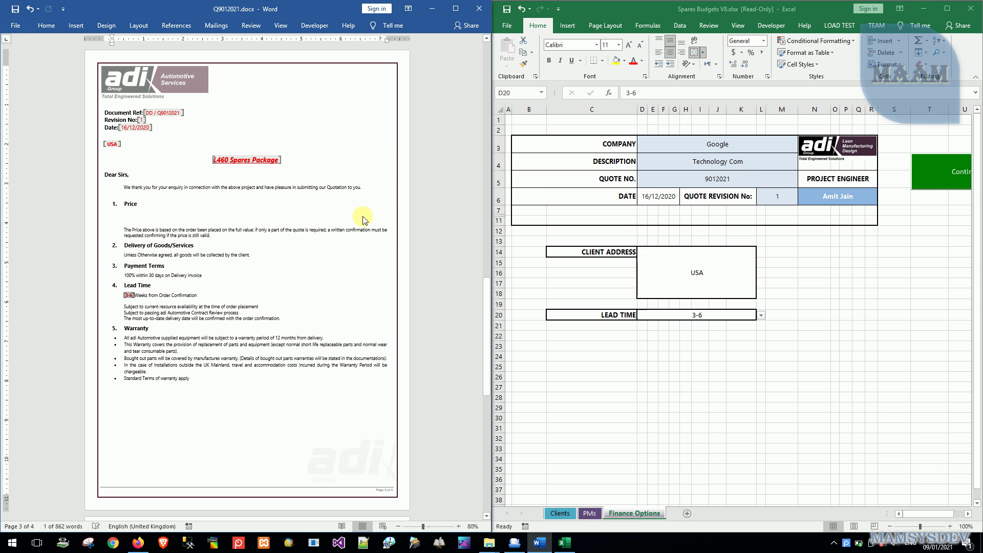
{"action": "key", "text": "Page_Down"}
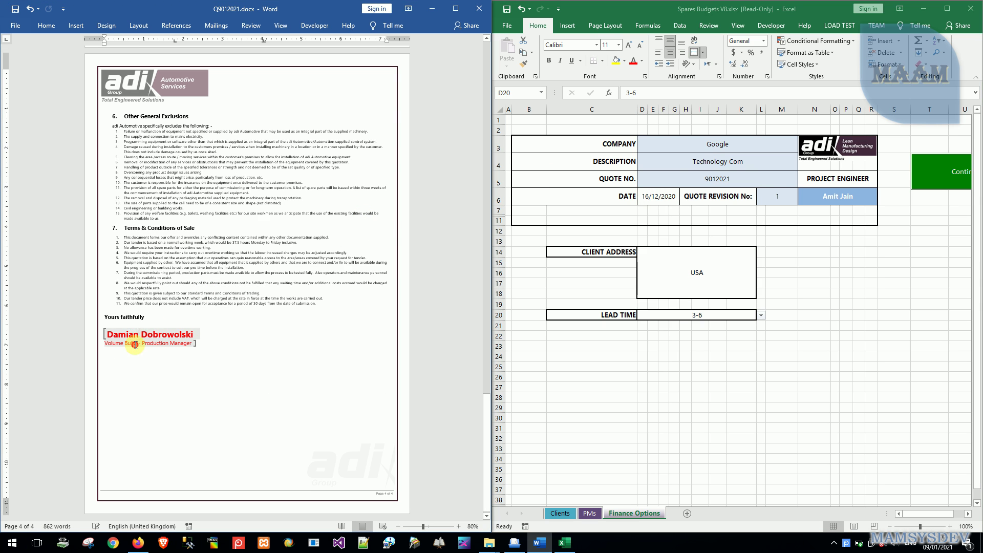
{"action": "key", "text": "Page_Up"}
{"action": "key", "text": "Page_Up"}
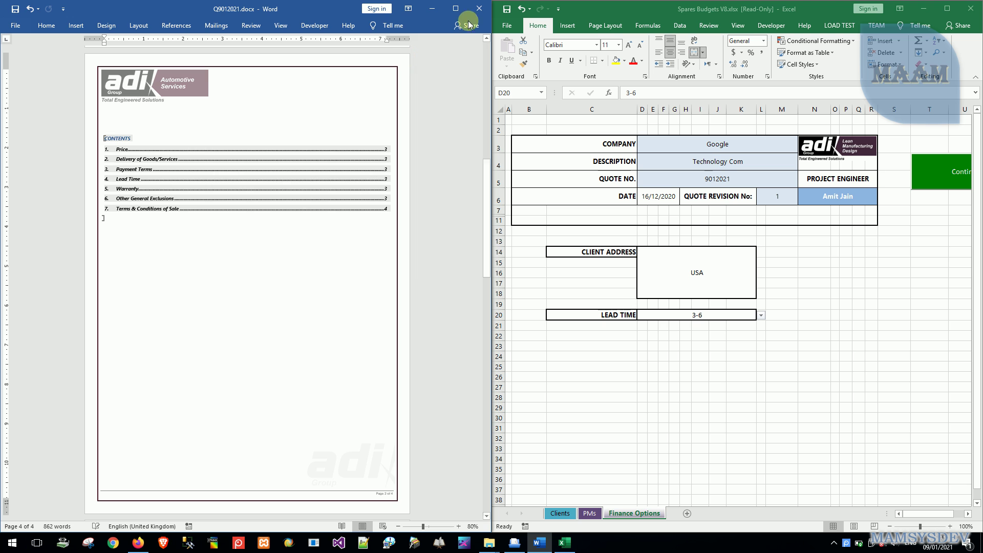
{"action": "left_click", "coordinate": [479, 8]}
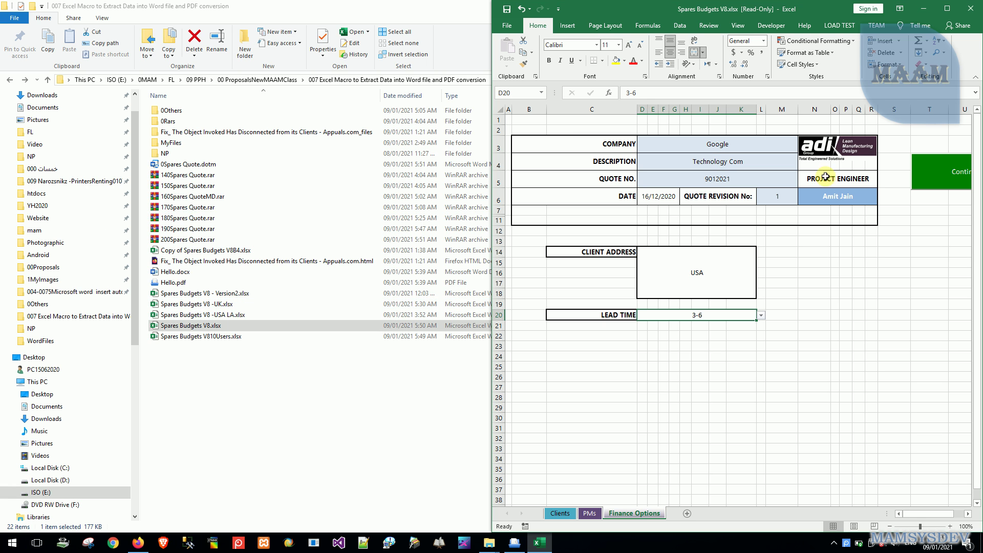
Step: Close the Excel workbook without saving changes
{"action": "left_click", "coordinate": [971, 8]}
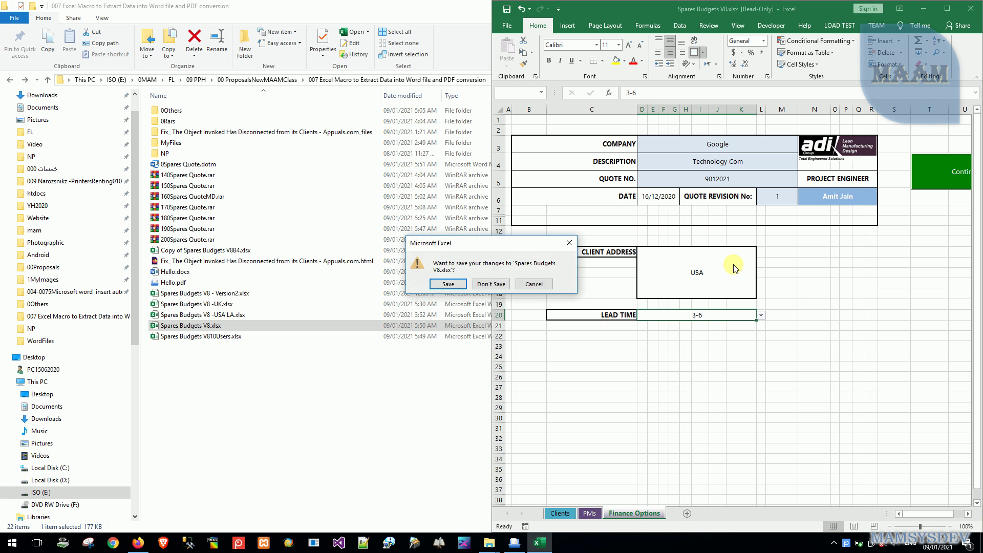
{"action": "key", "text": "n"}
{"action": "key", "text": "alt+Tab"}
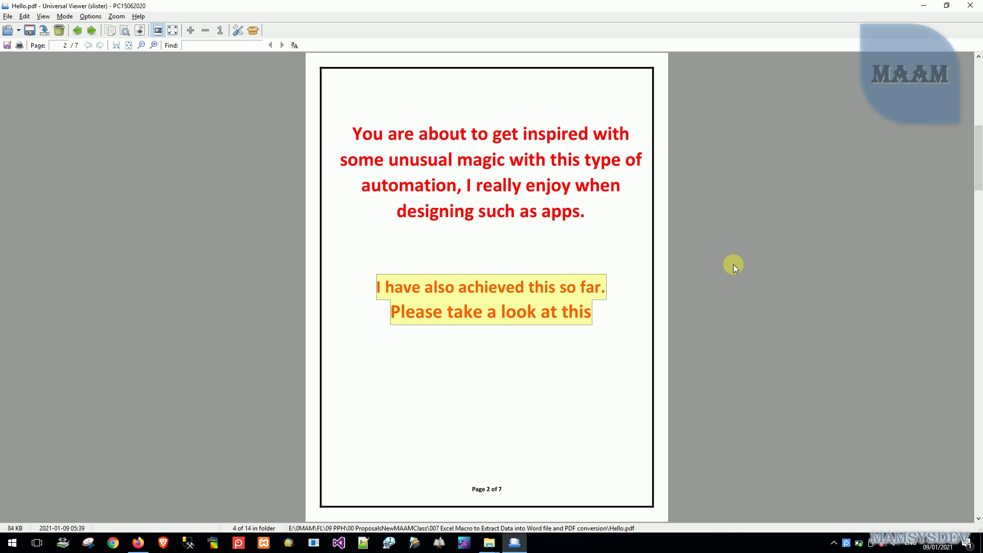
Step: Read Hello.pdf's page 3 note on the two workbooks, picking out USA and UK
{"action": "left_click_drag", "start_coordinate": [353, 162], "coordinate": [624, 212]}
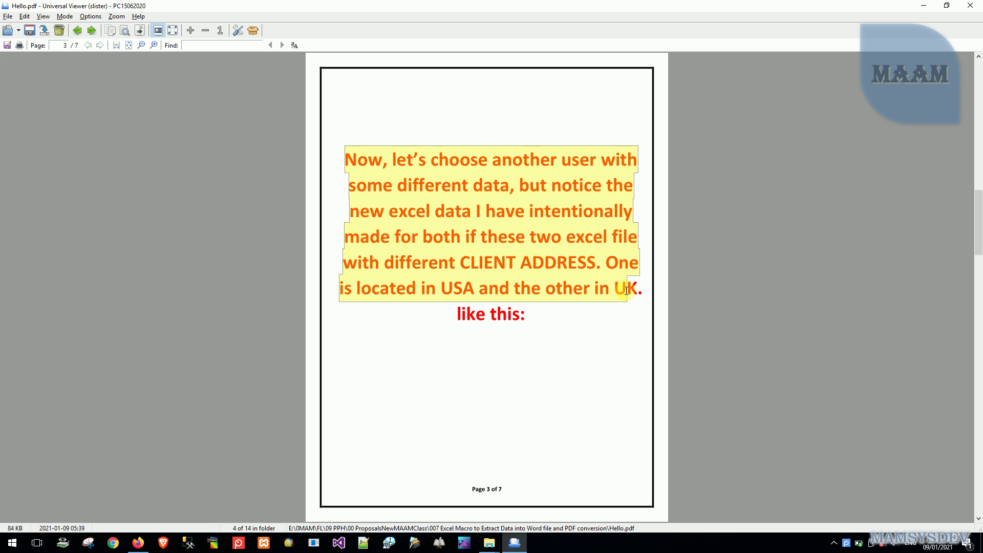
{"action": "mouse_move", "coordinate": [624, 212]}
{"action": "left_mouse_down"}
{"action": "mouse_move", "coordinate": [568, 334]}
{"action": "mouse_move", "coordinate": [533, 320]}
{"action": "left_mouse_up"}
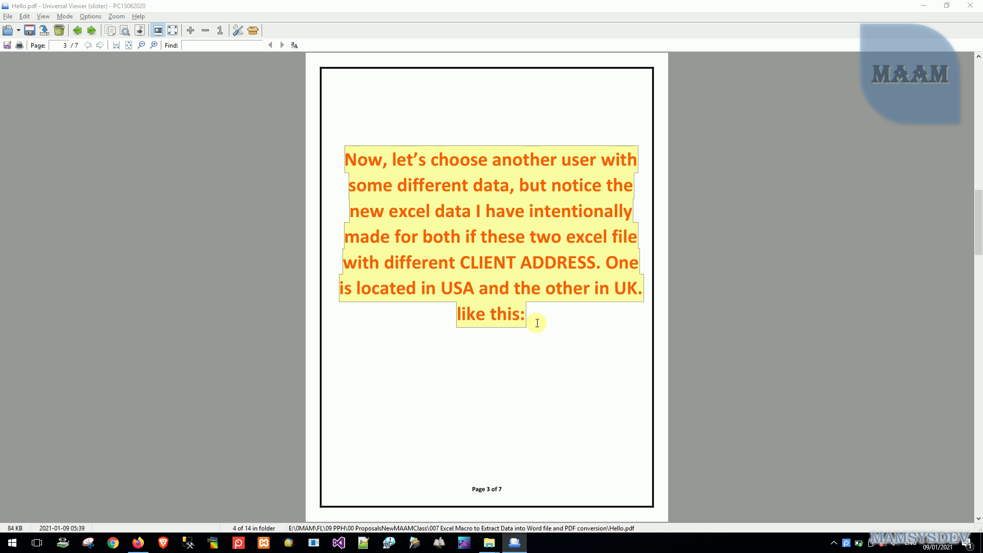
{"action": "double_click", "coordinate": [458, 288]}
{"action": "double_click", "coordinate": [621, 290]}
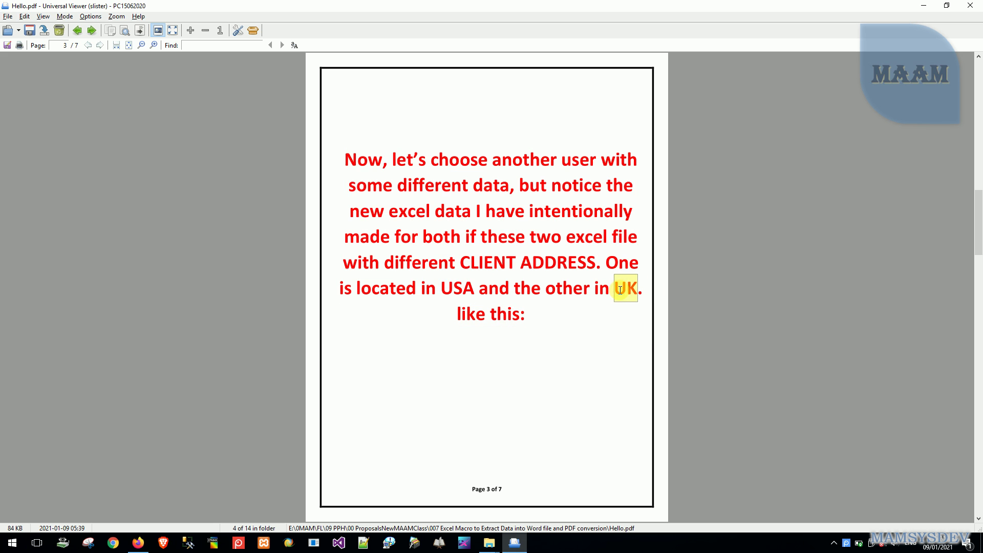
{"action": "key", "text": "alt+Tab"}
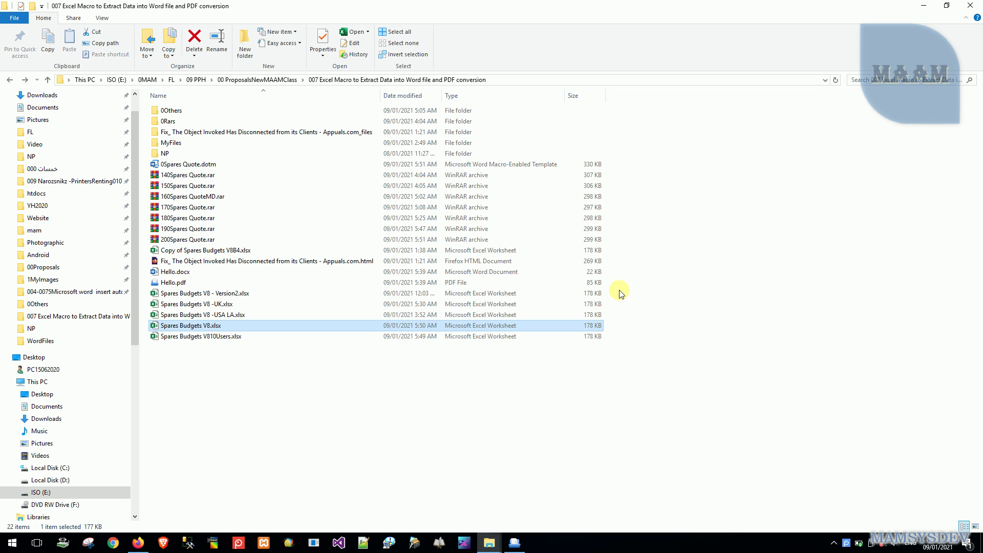
Step: Open the Spares Budgets V8 -USA LA workbook beside the folder and close it without saving
{"action": "key", "text": "Up"}
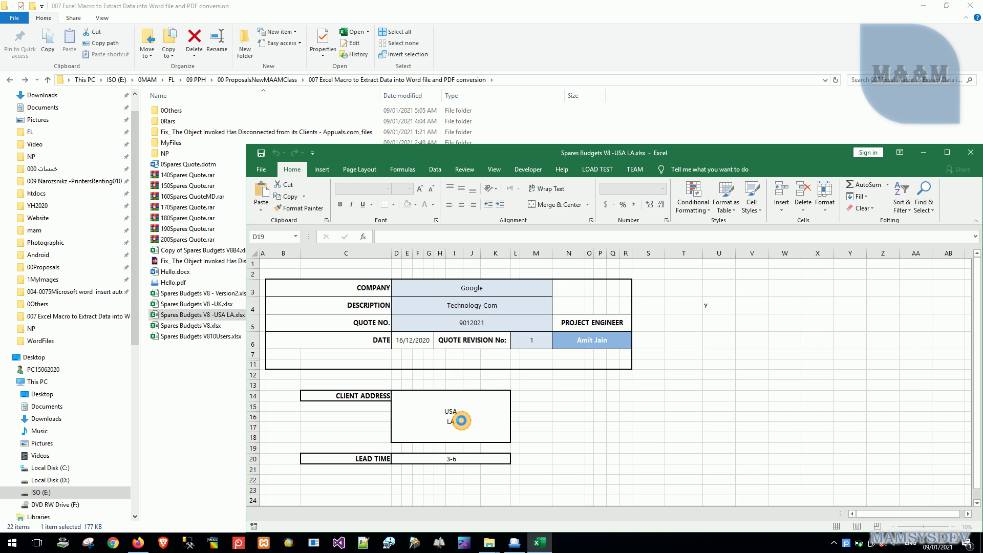
{"action": "key", "text": "super+Right"}
{"action": "key", "text": "Return"}
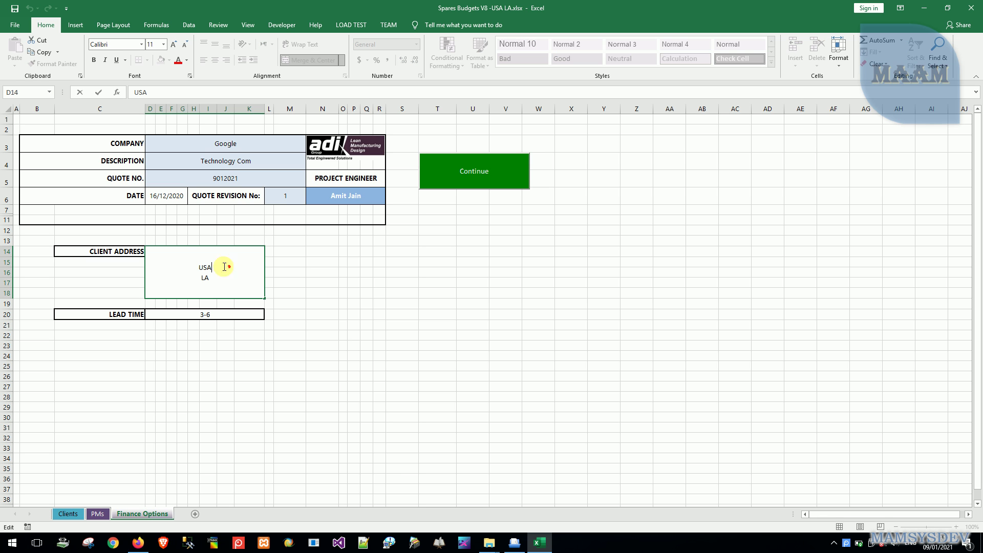
{"action": "double_click", "coordinate": [225, 277]}
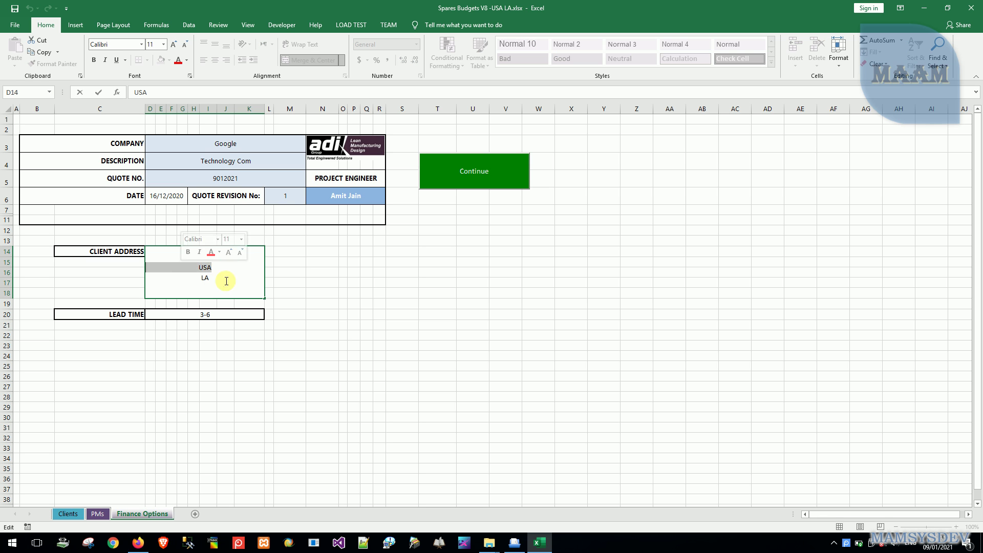
{"action": "left_click", "coordinate": [979, 10]}
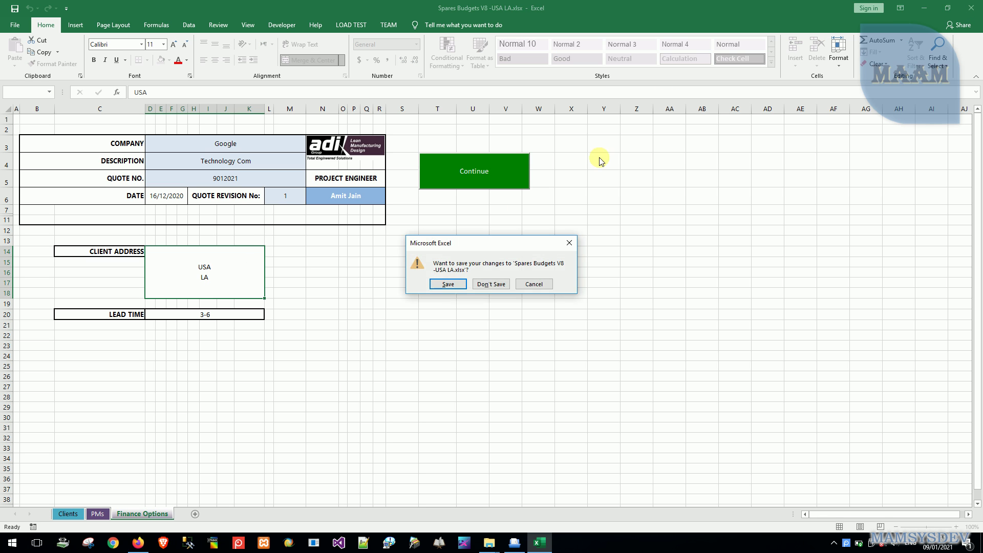
{"action": "left_click", "coordinate": [491, 285]}
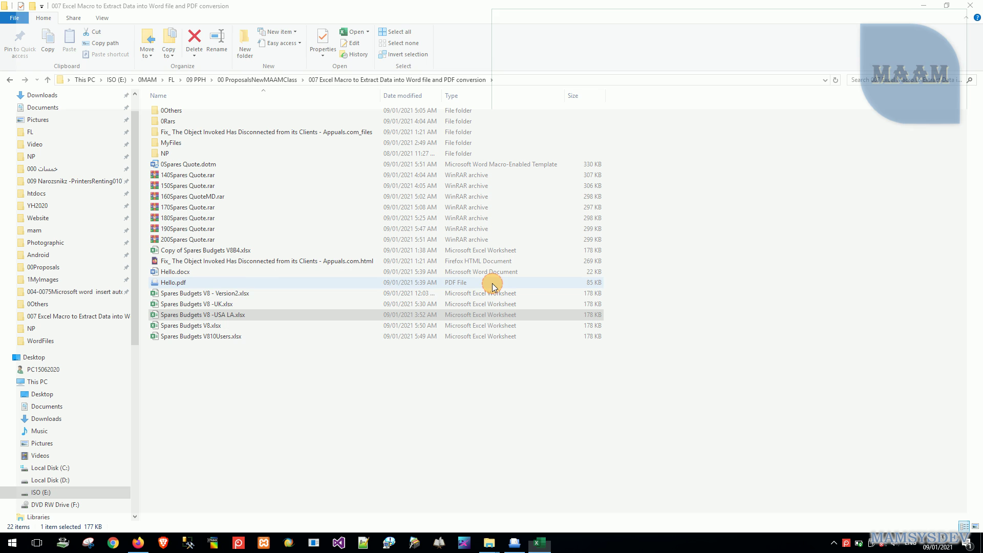
Step: Add London to the UK workbook's client address in D14, save, and reopen the quote template
{"action": "left_click", "coordinate": [229, 306]}
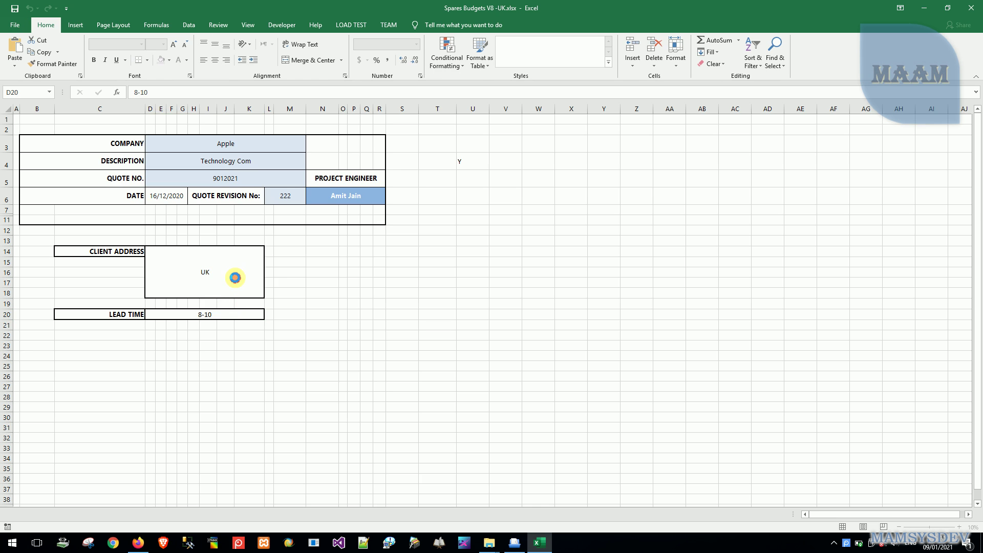
{"action": "double_click", "coordinate": [235, 278]}
{"action": "type", "text": "London"}
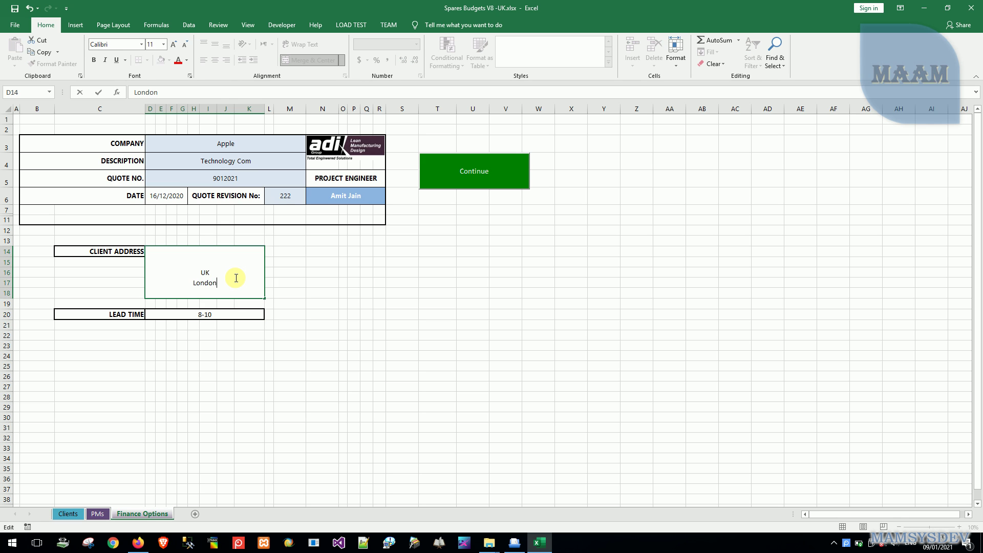
{"action": "key", "text": "Return"}
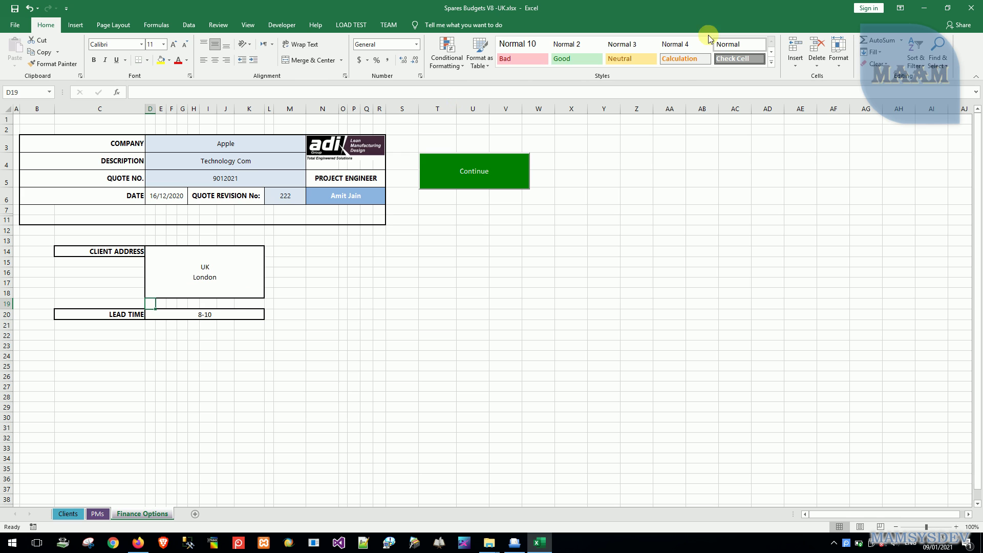
{"action": "left_click", "coordinate": [972, 8]}
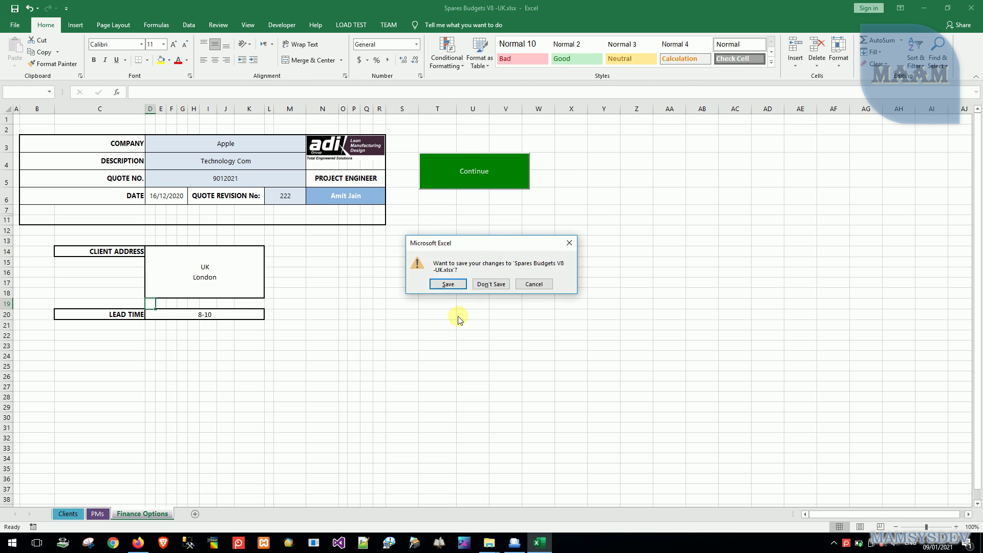
{"action": "left_click", "coordinate": [455, 284]}
{"action": "double_click", "coordinate": [172, 164]}
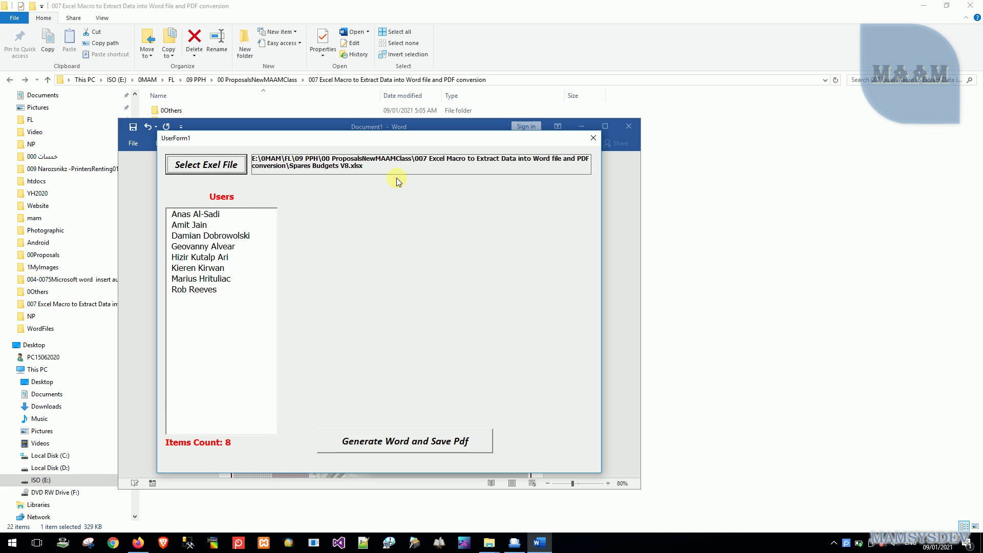
Step: Load Spares Budgets V8 -USA LA.xlsx, choose the project engineer, and generate the Word and PDF quote
{"action": "left_click", "coordinate": [228, 167]}
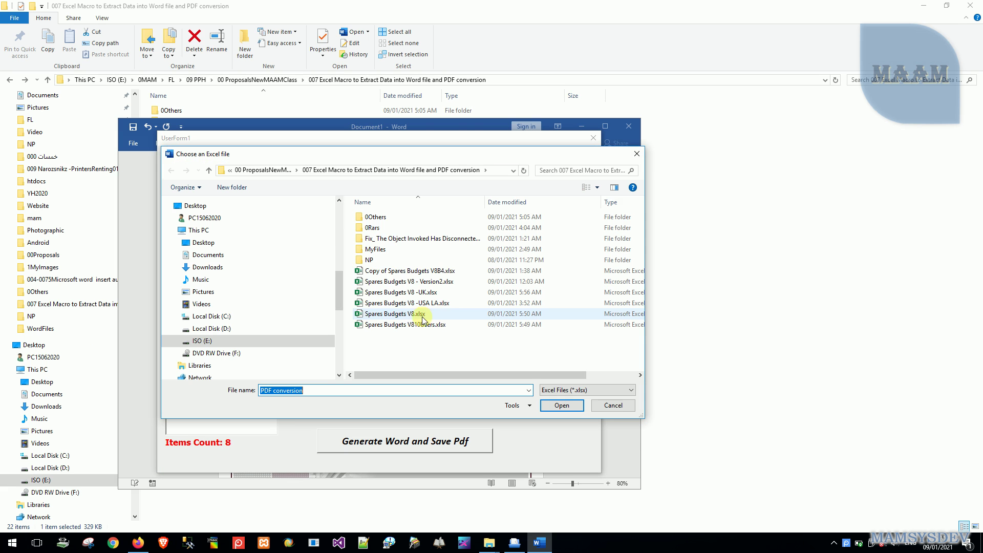
{"action": "double_click", "coordinate": [420, 303]}
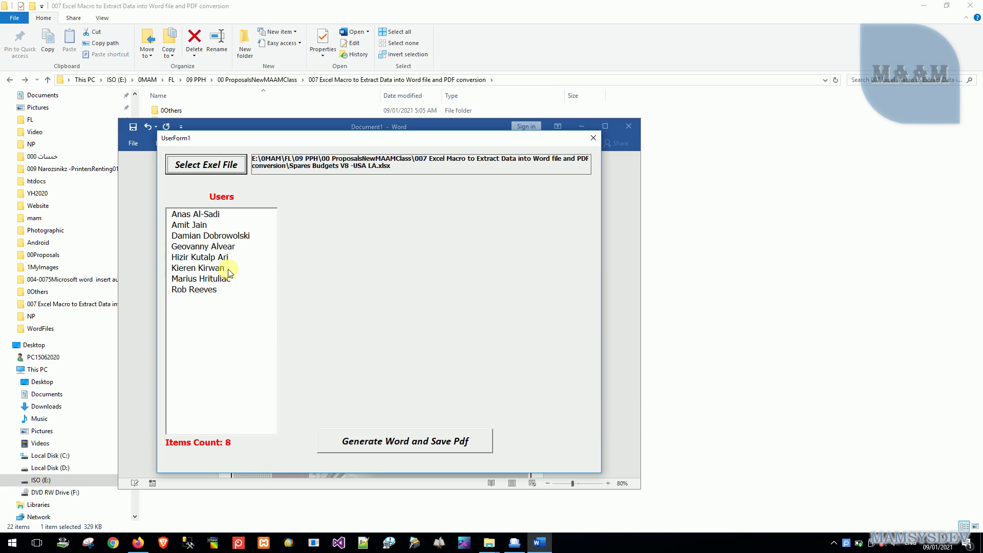
{"action": "left_click", "coordinate": [200, 257]}
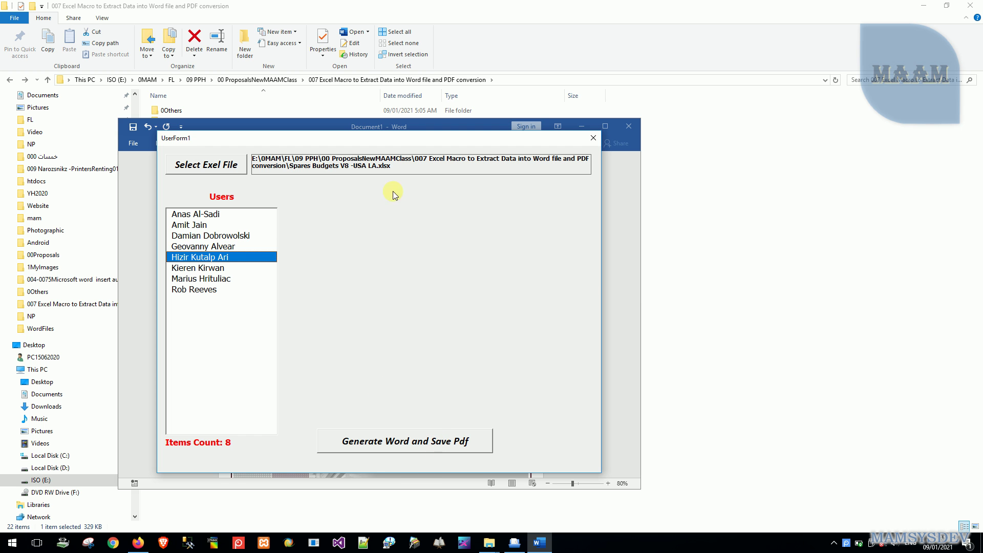
{"action": "mouse_move", "coordinate": [399, 145]}
{"action": "left_mouse_down"}
{"action": "mouse_move", "coordinate": [518, 159]}
{"action": "mouse_move", "coordinate": [787, 111]}
{"action": "left_mouse_up"}
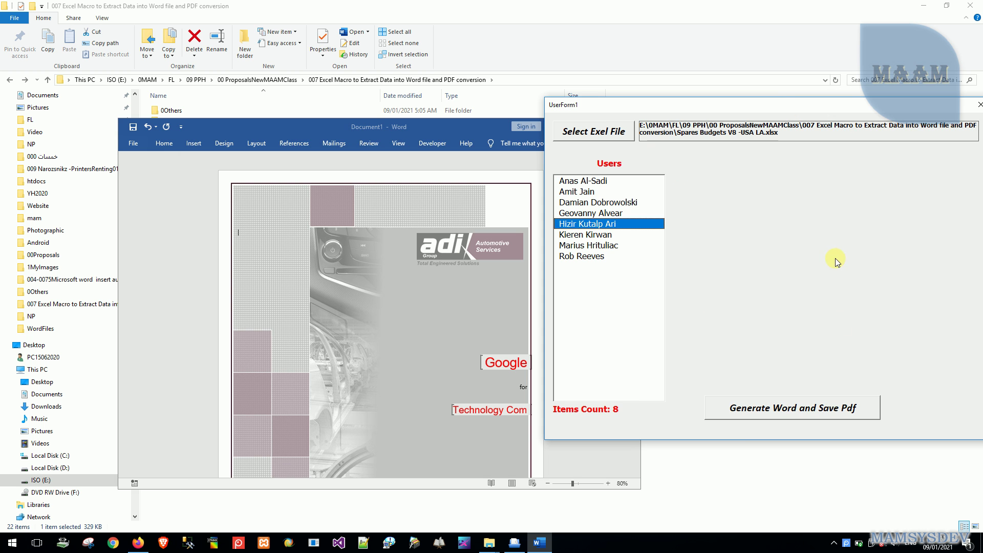
{"action": "left_click", "coordinate": [780, 409]}
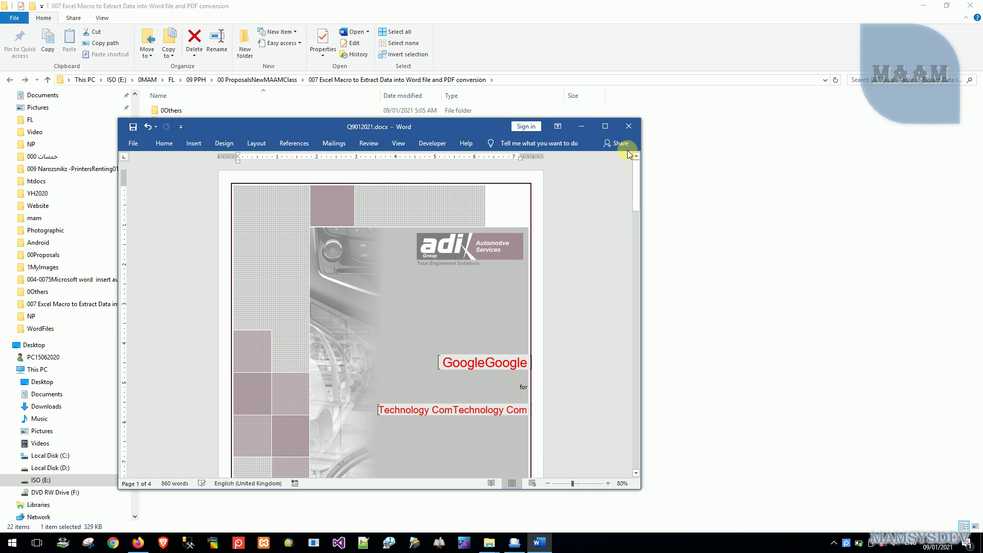
Step: Maximize the quote and review the cover company text and the engineer's e-mail address
{"action": "left_click", "coordinate": [607, 126]}
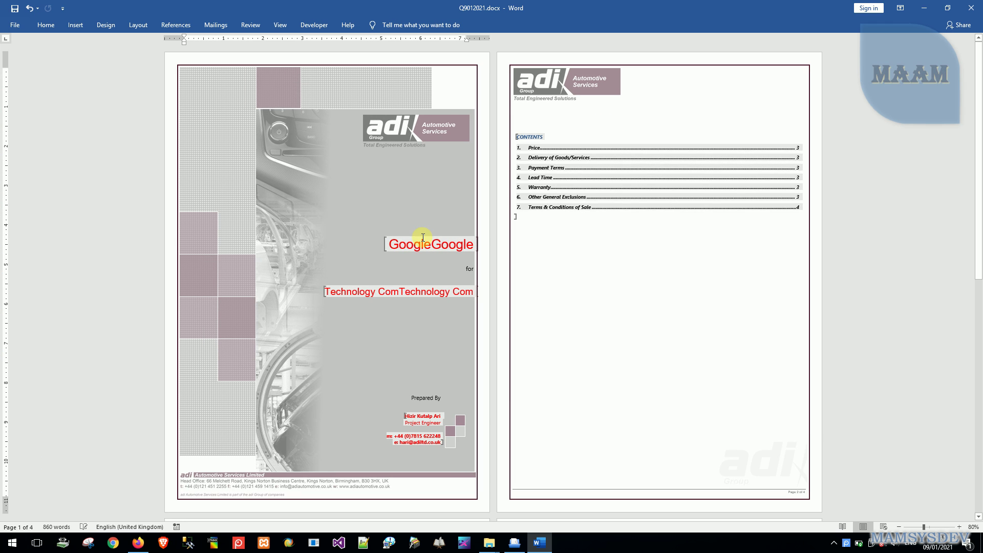
{"action": "left_click", "coordinate": [423, 244]}
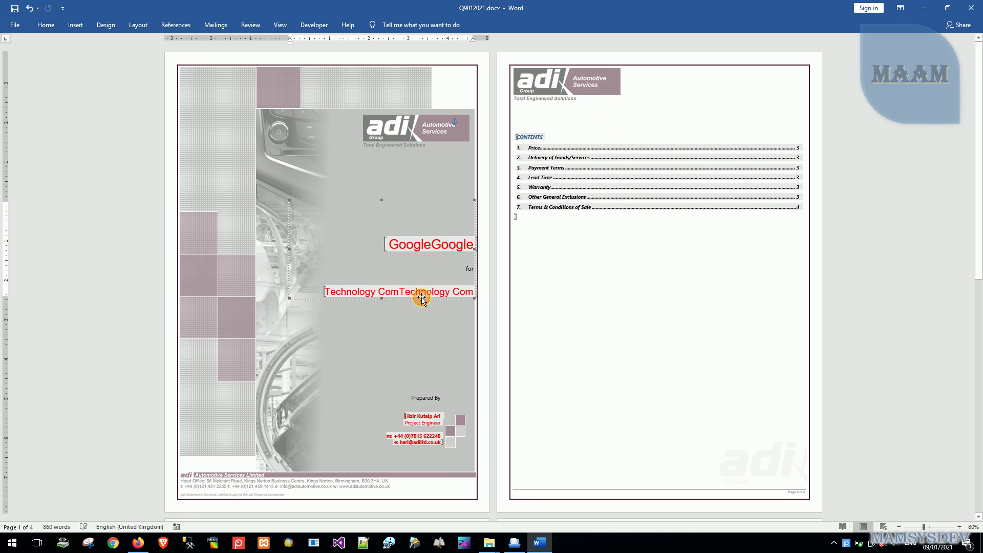
{"action": "left_click", "coordinate": [430, 416]}
{"action": "double_click", "coordinate": [402, 444]}
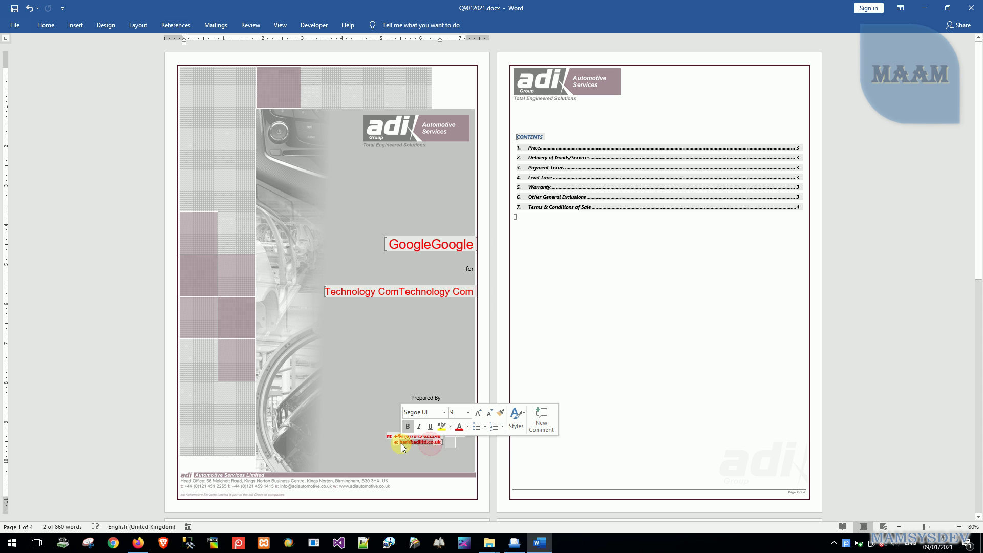
Step: Check the letter pages' LA address line and the signature name and title
{"action": "key", "text": "Page_Down"}
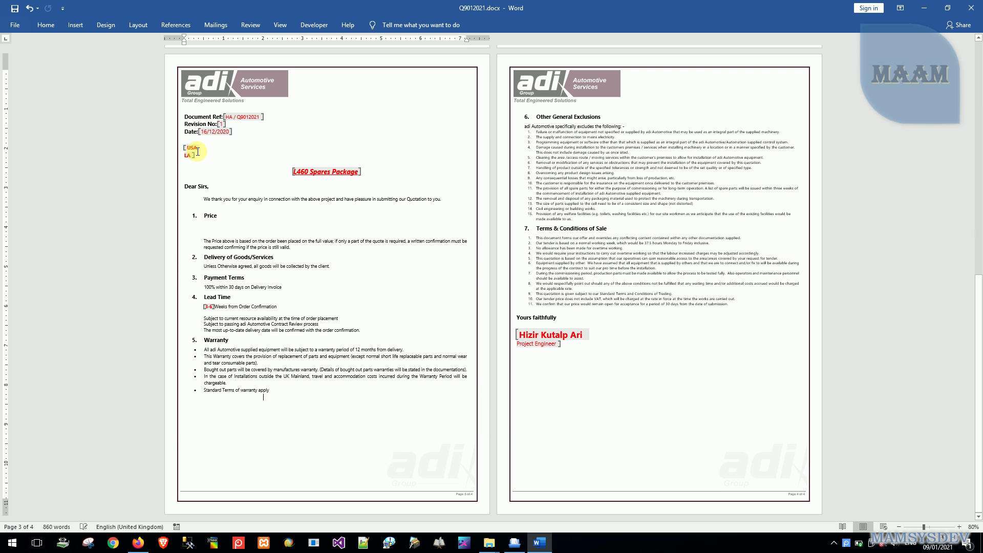
{"action": "double_click", "coordinate": [195, 148]}
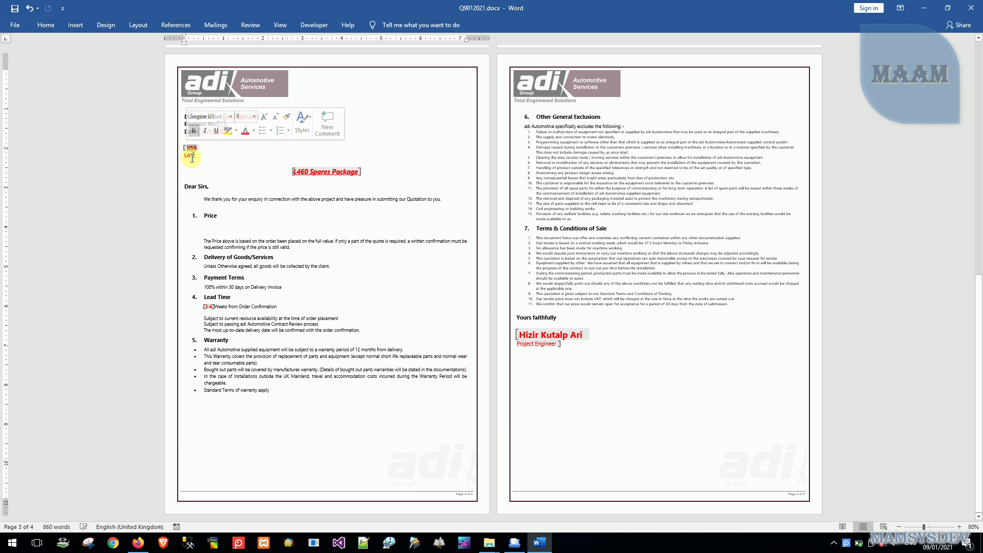
{"action": "double_click", "coordinate": [188, 155]}
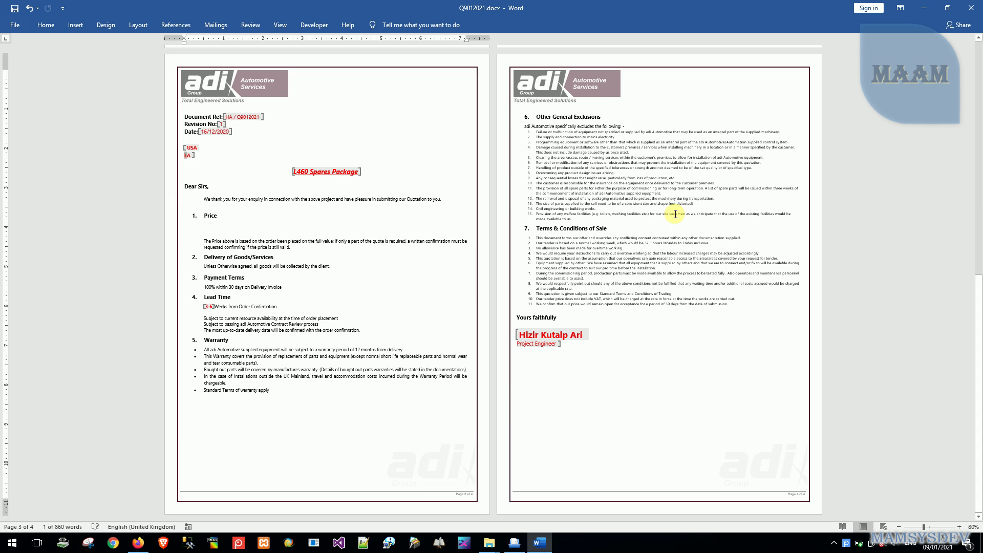
{"action": "triple_click", "coordinate": [532, 332]}
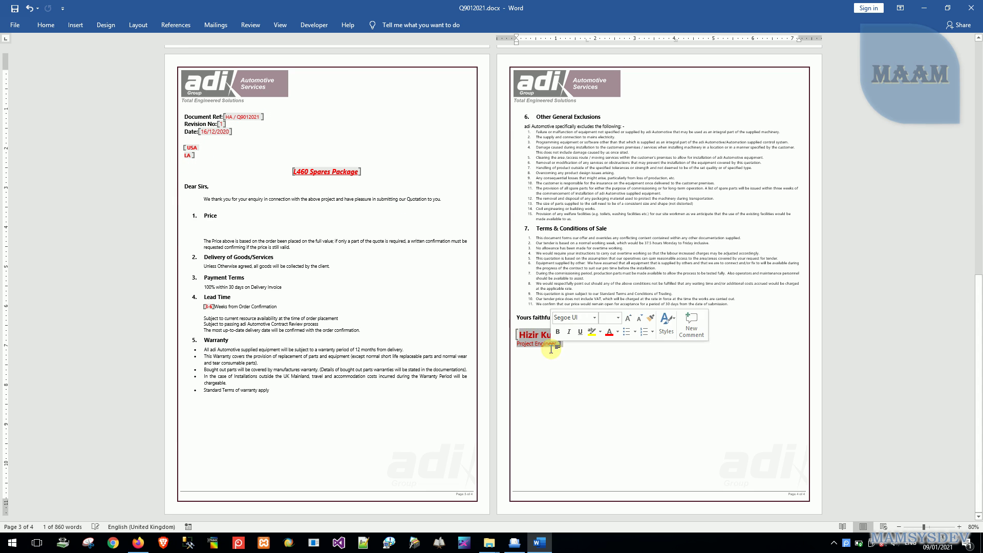
{"action": "type", "text": "w"}
Step: Close Q9012021.docx, answer the save prompt, and switch to another window
{"action": "left_click", "coordinate": [971, 7]}
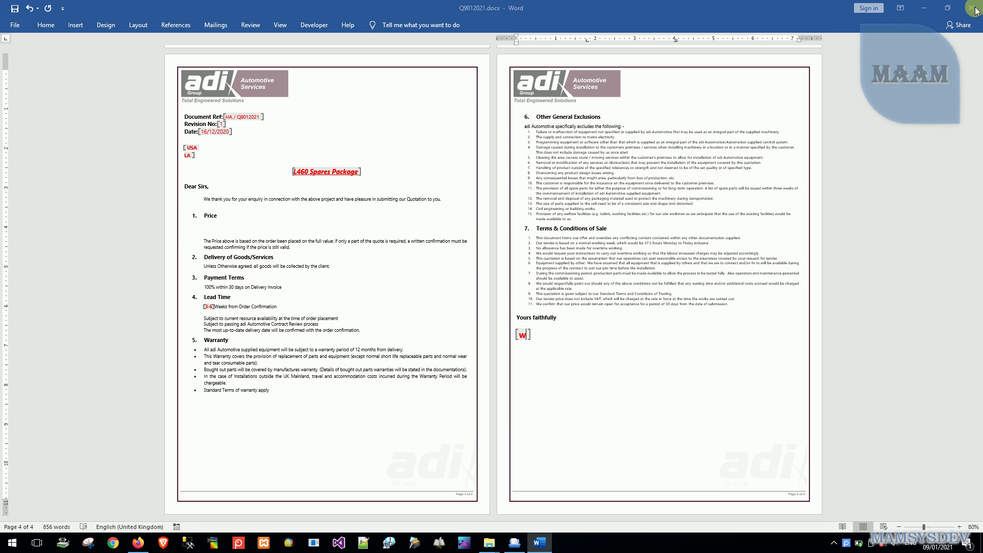
{"action": "key", "text": "Return"}
{"action": "key", "text": "alt+Tab"}
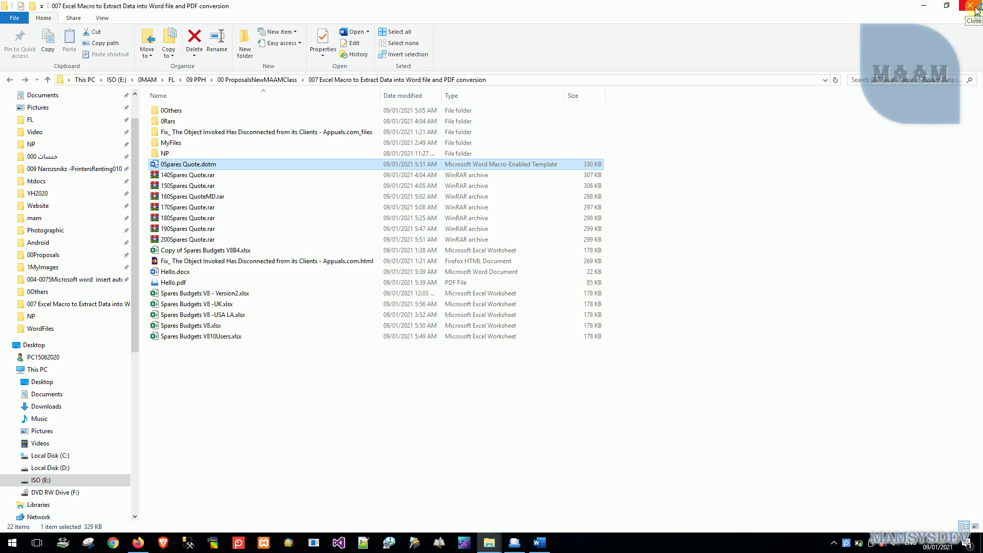
Step: Generate a quote from 0Spares Quote.dotm using Spares Budgets V8 -UK.xlsx and the first user, saving PDF
{"action": "double_click", "coordinate": [509, 163]}
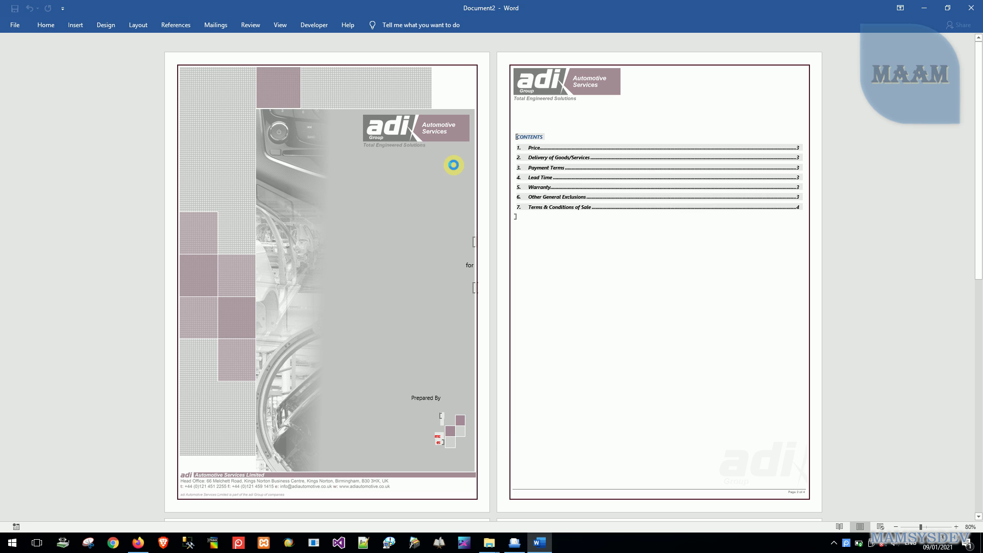
{"action": "left_click", "coordinate": [344, 128]}
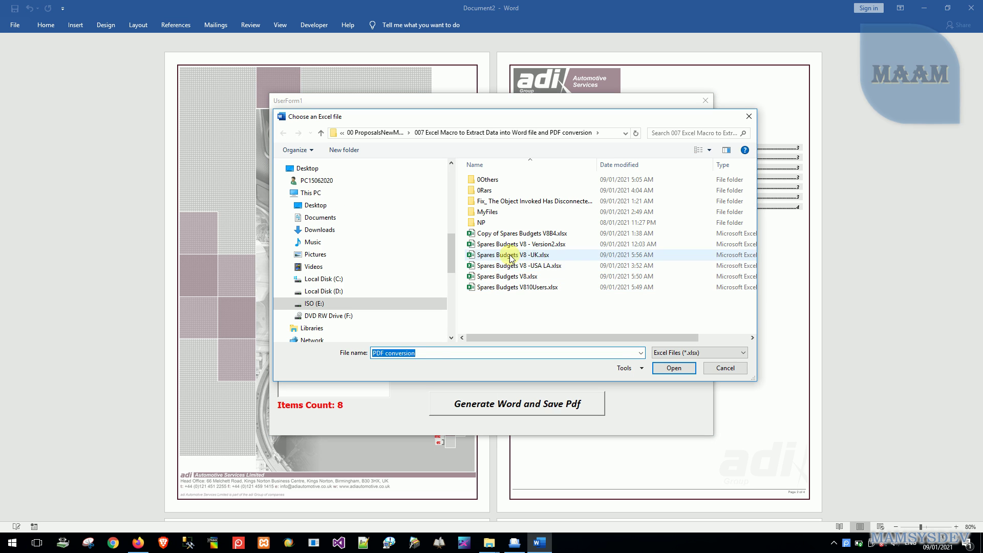
{"action": "double_click", "coordinate": [511, 255]}
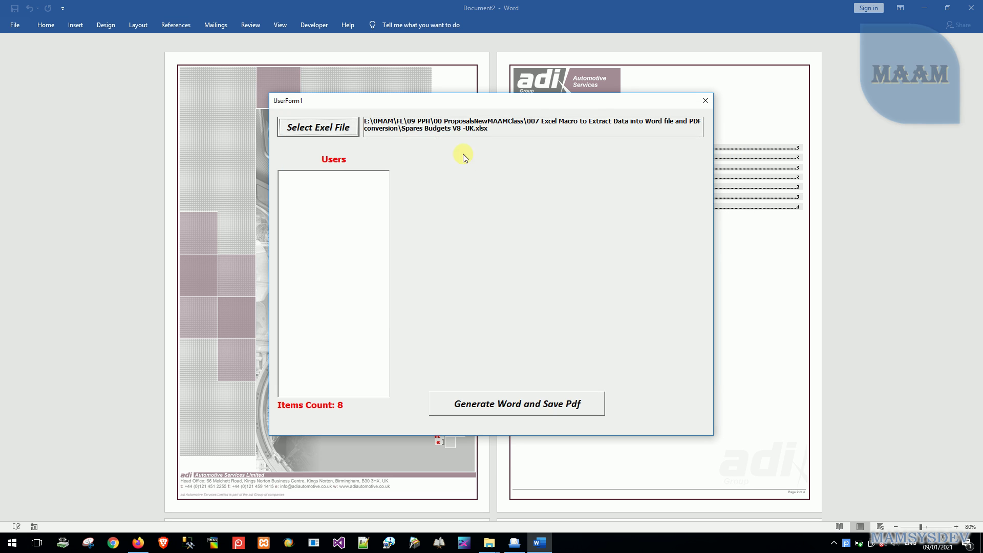
{"action": "left_click", "coordinate": [456, 129]}
{"action": "left_click", "coordinate": [306, 178]}
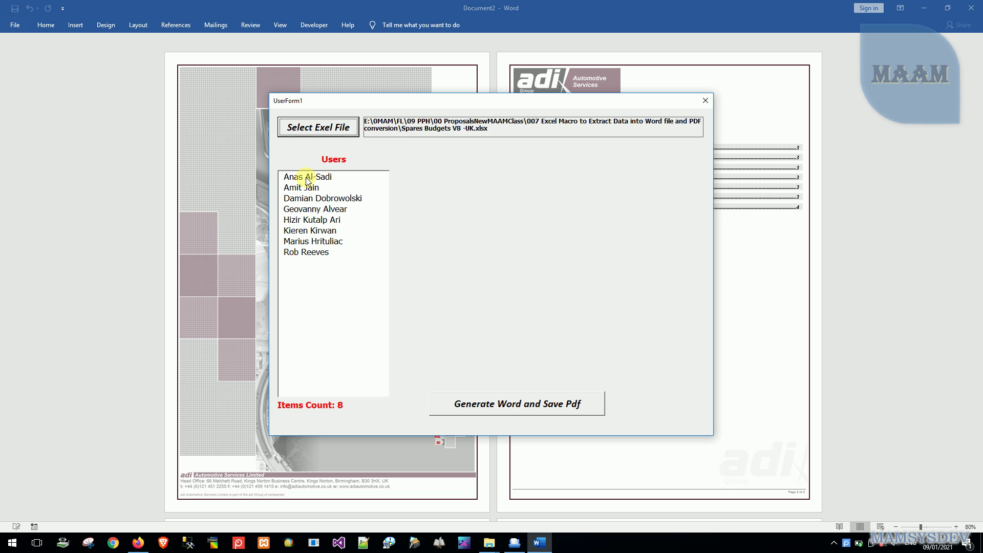
{"action": "left_click", "coordinate": [306, 178]}
{"action": "left_click", "coordinate": [520, 407]}
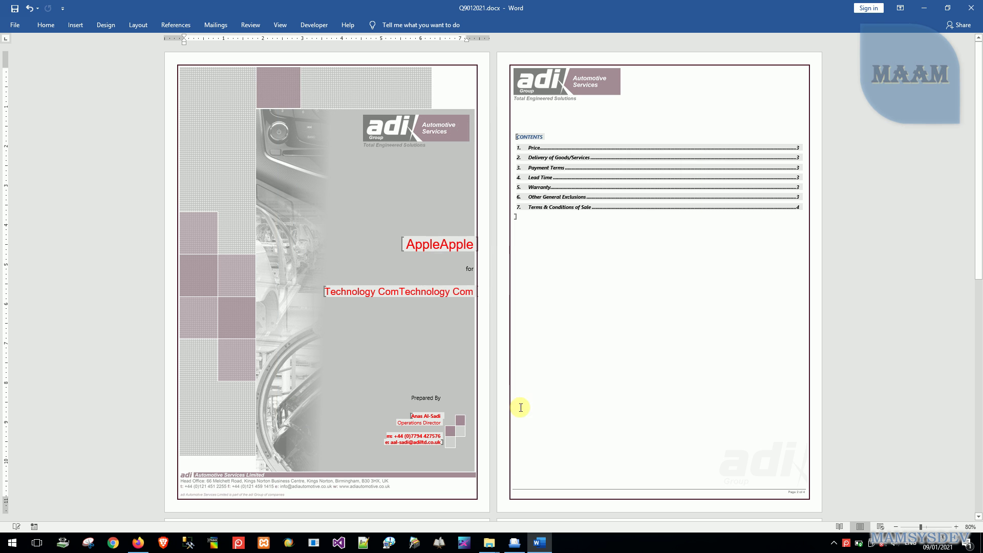
Step: Inspect the filled cover's company name, Technology Com text and preparer details
{"action": "left_click", "coordinate": [434, 246]}
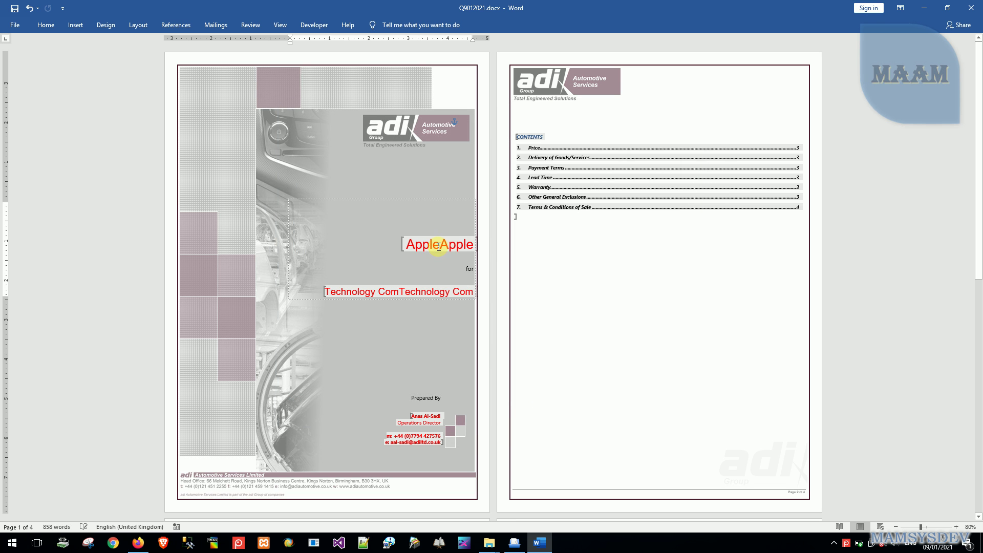
{"action": "double_click", "coordinate": [440, 290]}
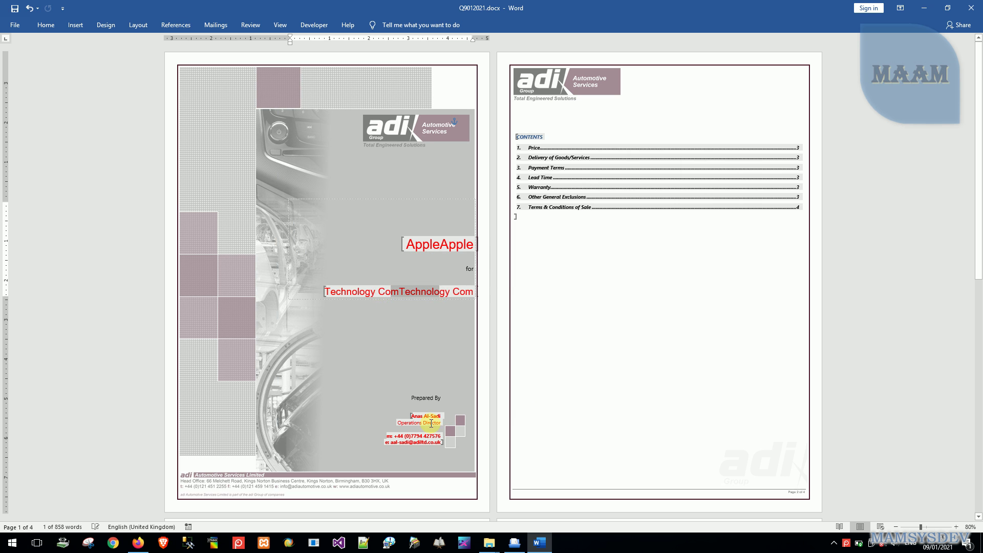
{"action": "left_click_drag", "start_coordinate": [436, 416], "coordinate": [414, 417]}
Step: Open Spares Budgets V8 -UK.xlsx read-only and check company Apple in cell D3
{"action": "key", "text": "alt+Tab"}
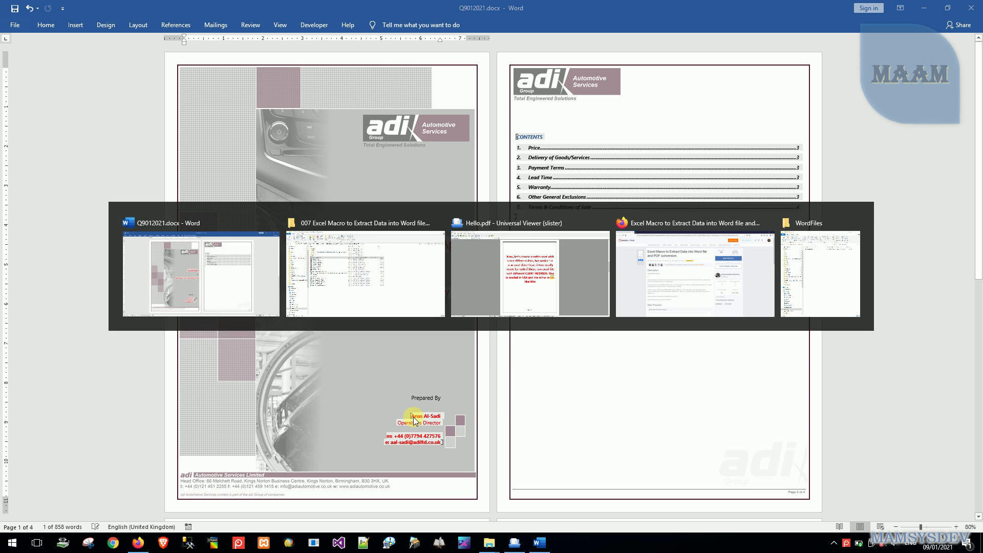
{"action": "key", "text": "s"}
{"action": "key", "text": "Down"}
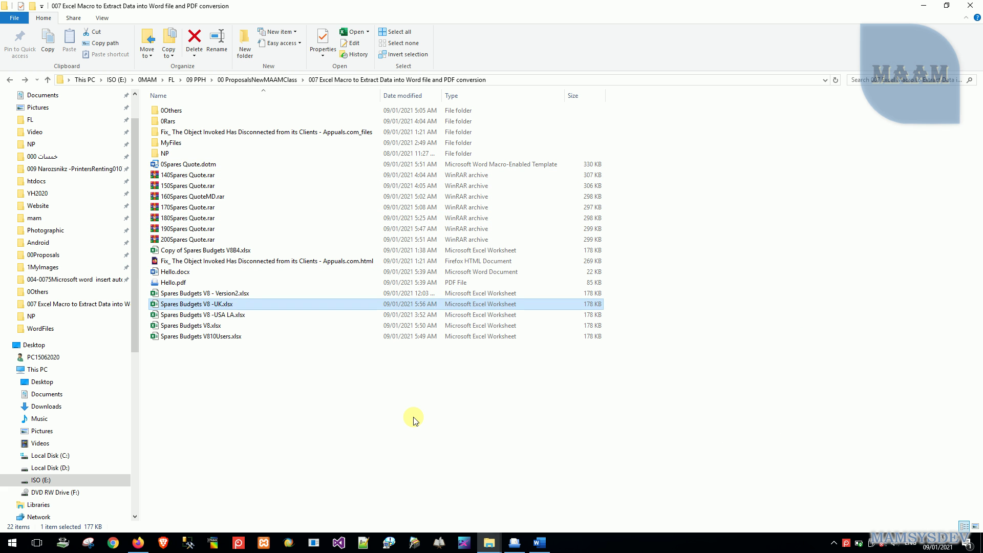
{"action": "key", "text": "Down"}
{"action": "key", "text": "Up"}
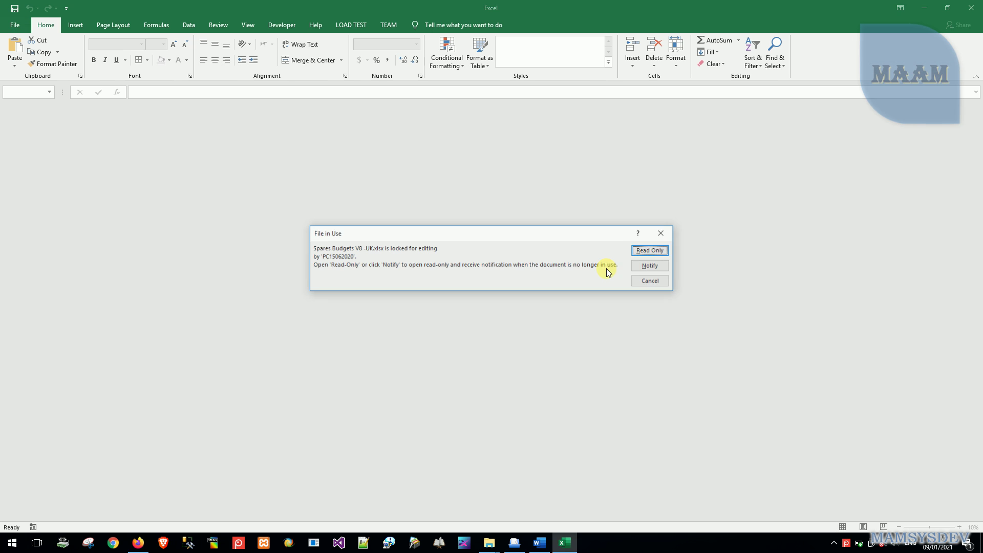
{"action": "left_click", "coordinate": [641, 254]}
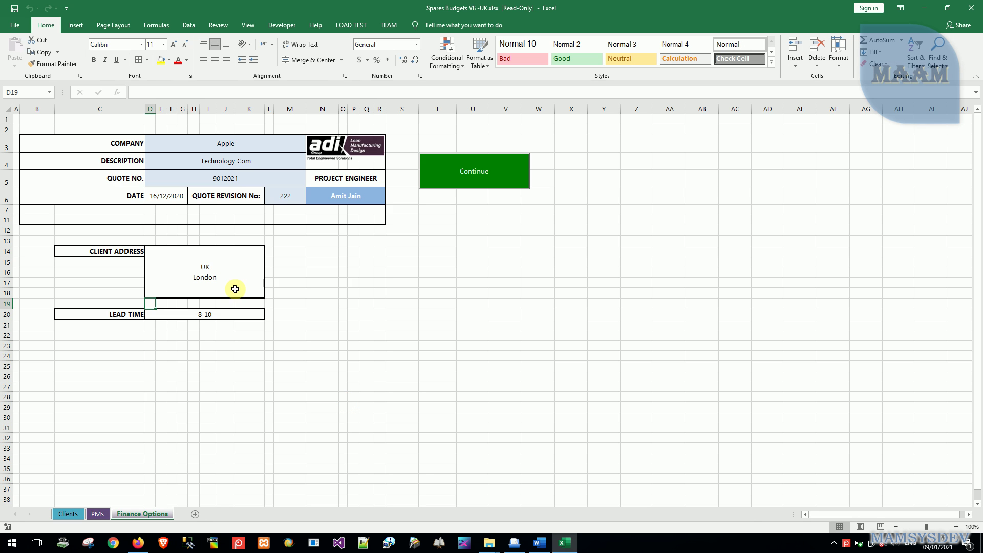
{"action": "left_click", "coordinate": [241, 145]}
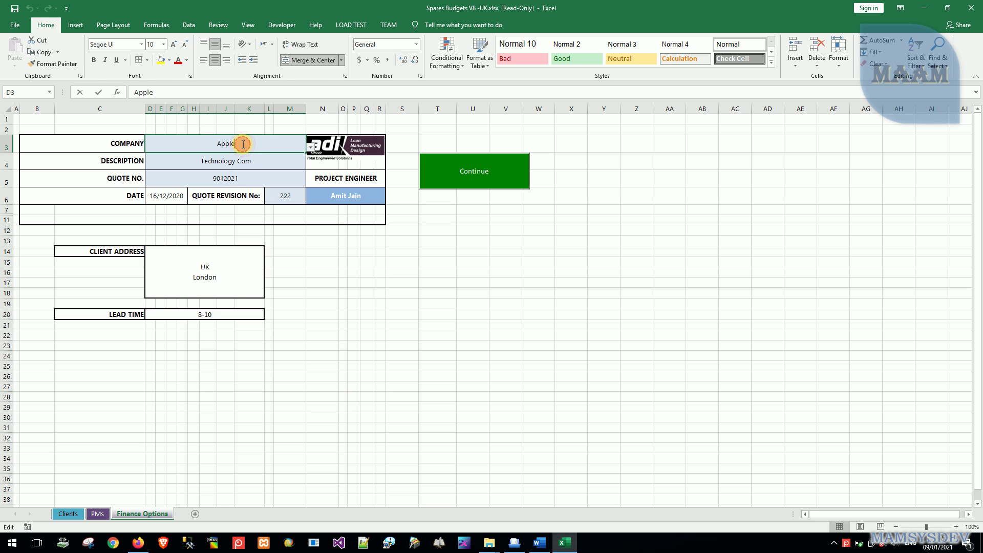
{"action": "double_click", "coordinate": [242, 144]}
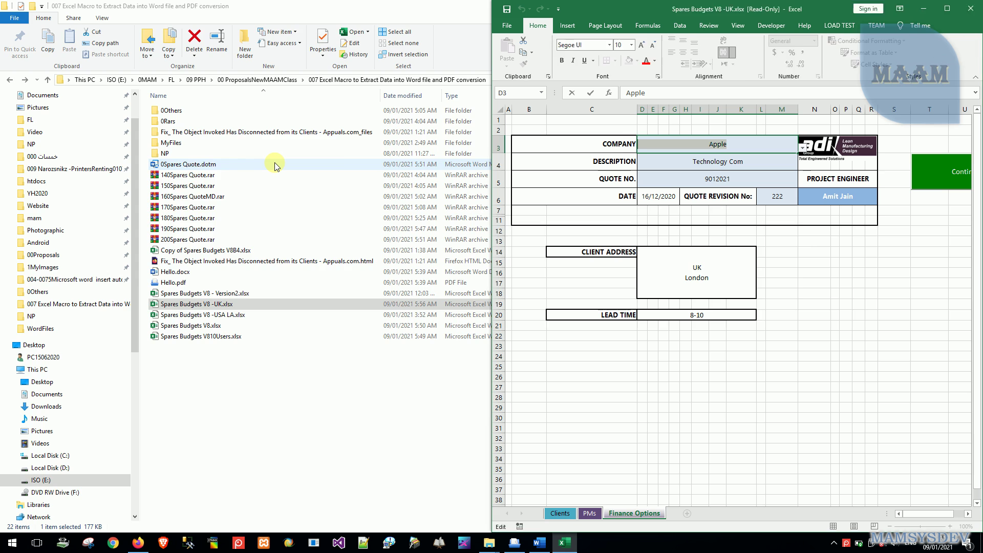
Step: Snap the Word quote left and review its company, Technology Com, preparer, phone and Document Ref AA
{"action": "key", "text": "alt+Tab"}
{"action": "key", "text": "alt+Tab"}
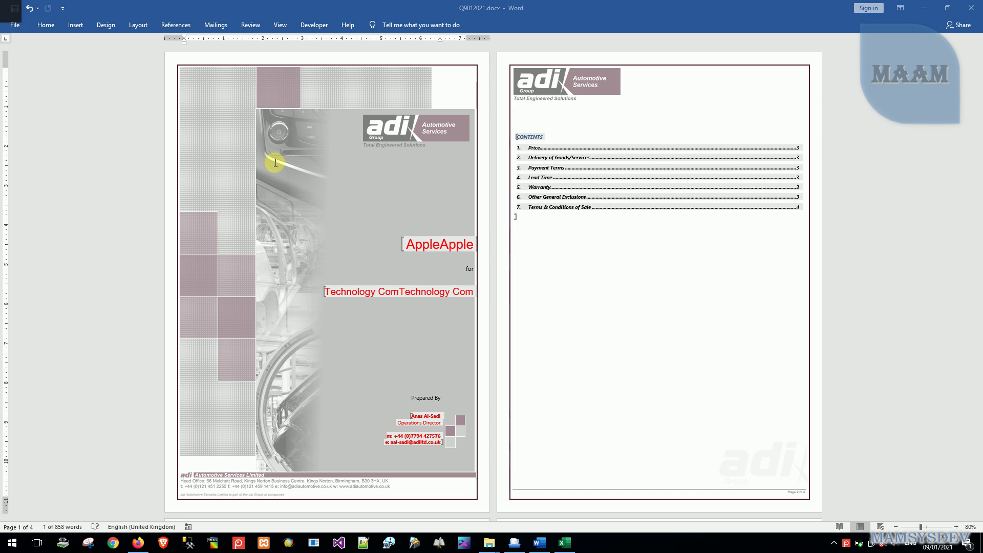
{"action": "key", "text": "super+Left"}
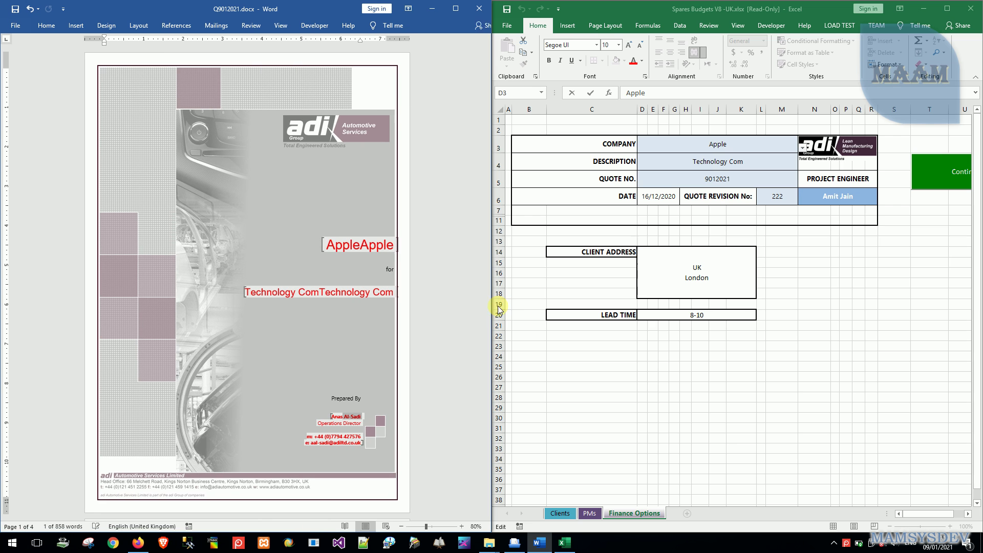
{"action": "double_click", "coordinate": [328, 246]}
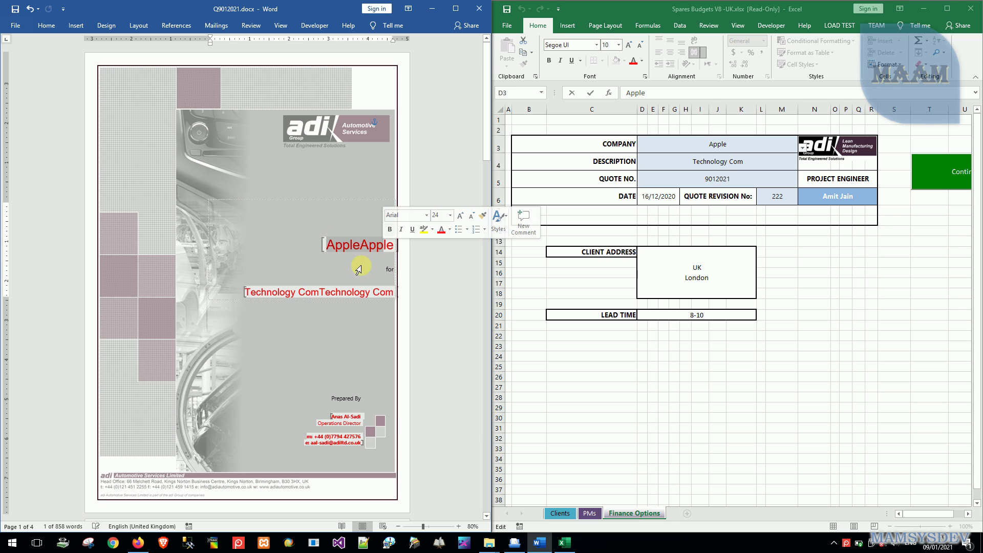
{"action": "left_click_drag", "start_coordinate": [311, 292], "coordinate": [246, 292]}
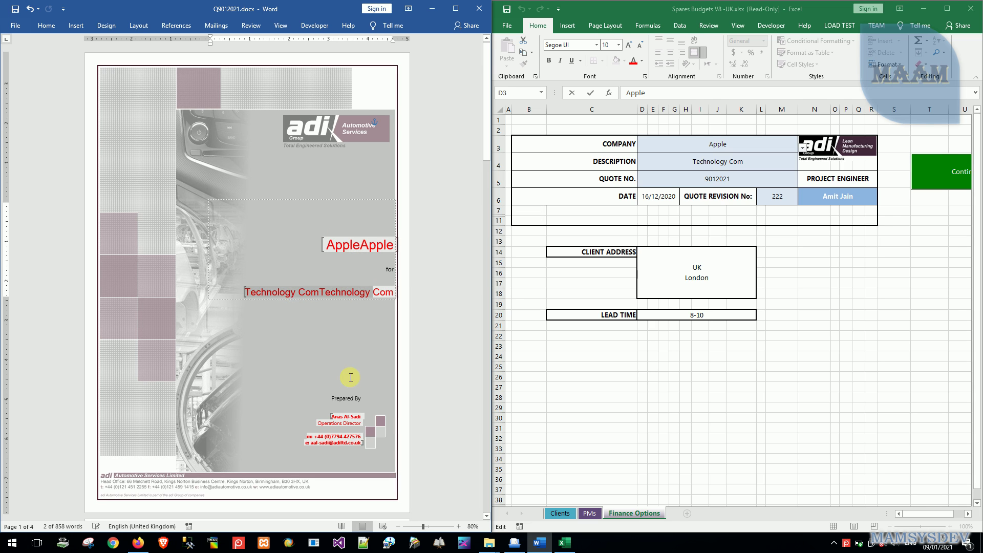
{"action": "left_click", "coordinate": [362, 418]}
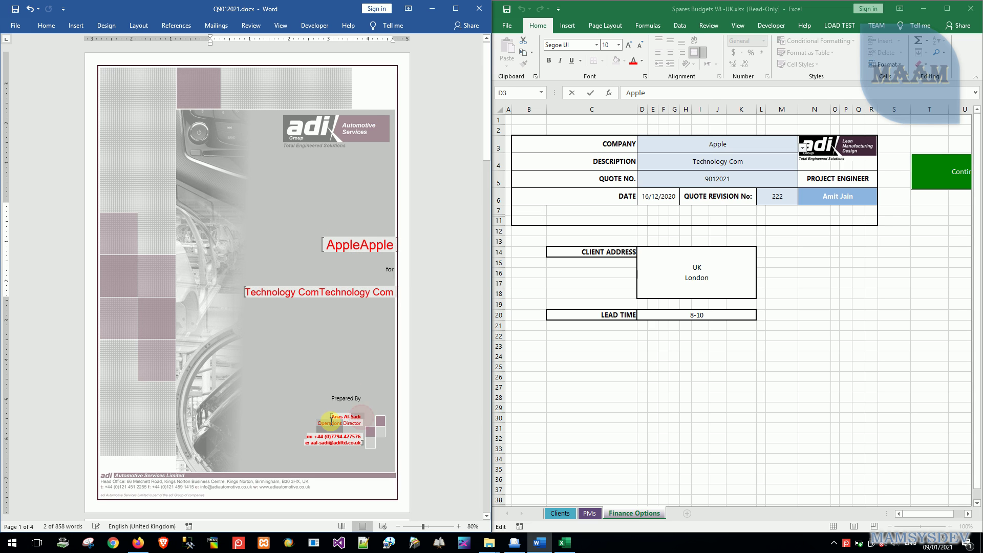
{"action": "left_click", "coordinate": [349, 436]}
{"action": "scroll", "coordinate": [351, 442], "scroll_direction": "down", "scroll_amount": 10}
{"action": "scroll", "coordinate": [162, 216], "scroll_direction": "down", "scroll_amount": 5}
{"action": "scroll", "coordinate": [160, 213], "scroll_direction": "down", "scroll_amount": 5}
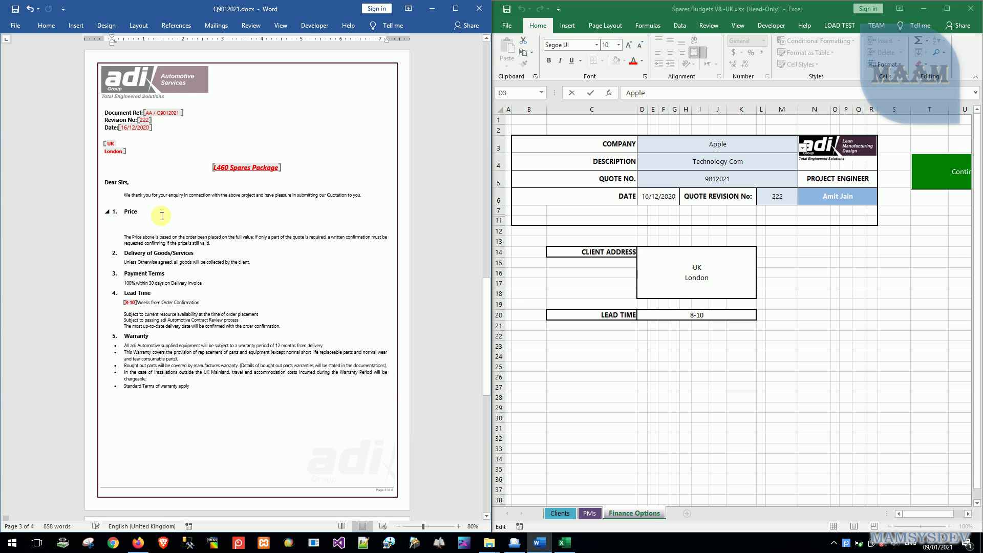
{"action": "double_click", "coordinate": [148, 112]}
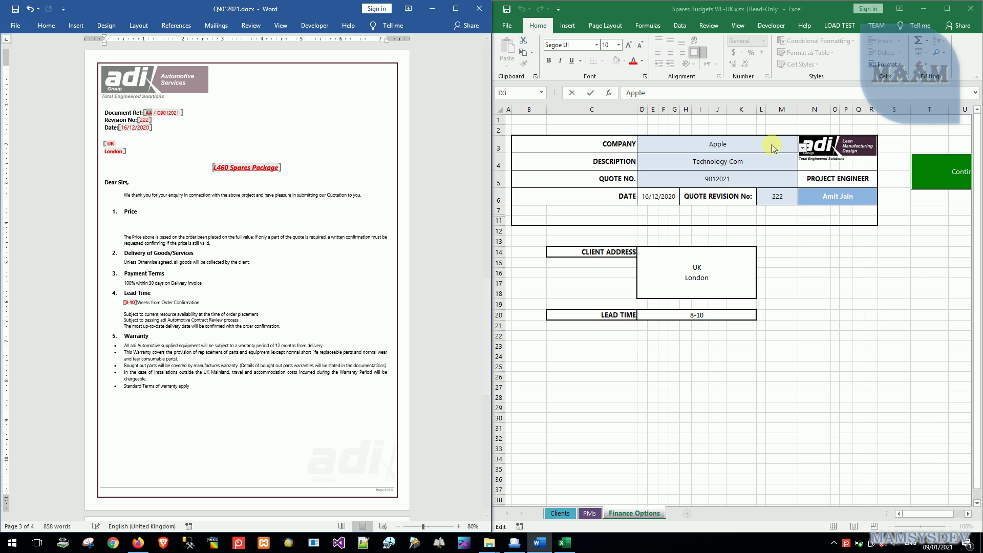
Step: Check the PMs sheet's first staff member in A2 and code AA in E2
{"action": "left_click", "coordinate": [594, 514]}
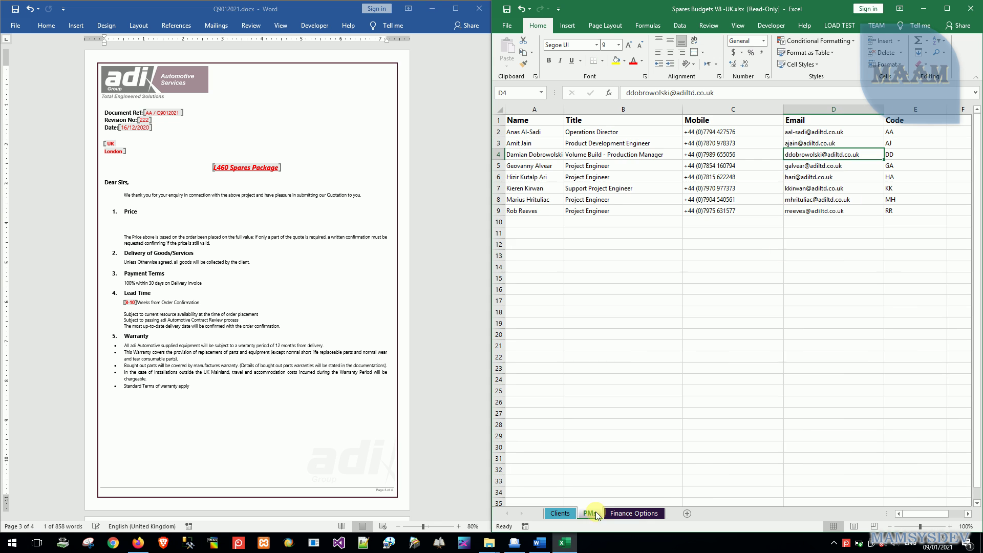
{"action": "left_click", "coordinate": [556, 131]}
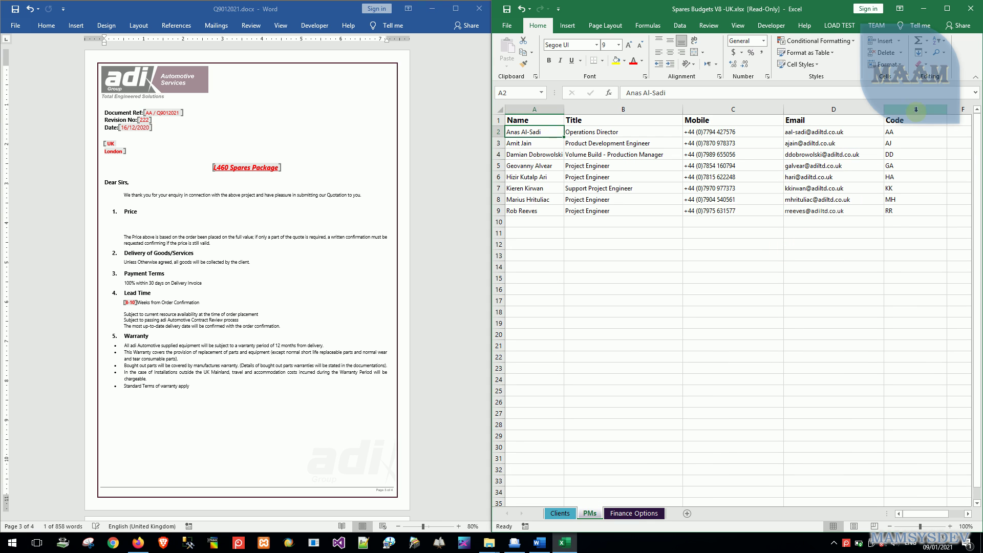
{"action": "left_click", "coordinate": [894, 132]}
{"action": "double_click", "coordinate": [894, 131]}
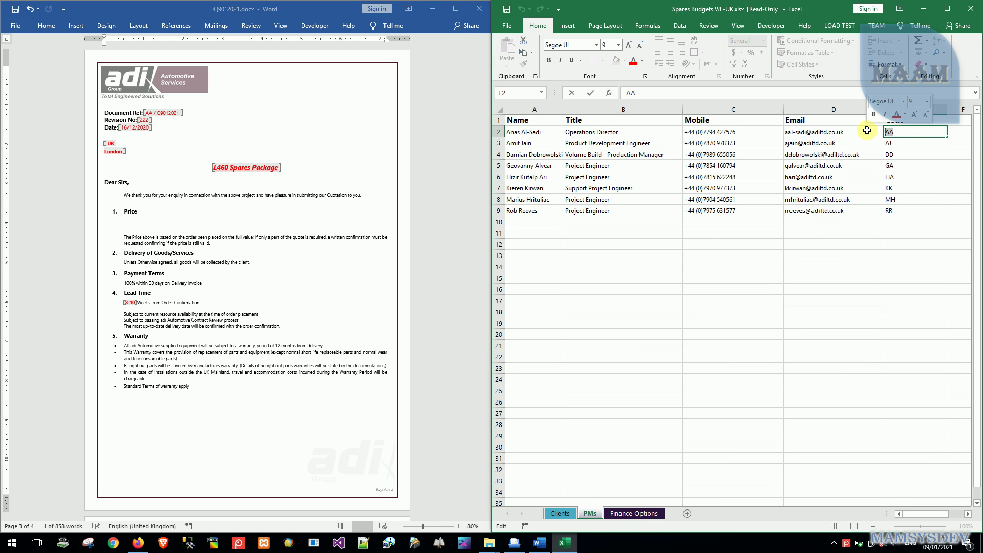
Step: Compare the quote address with Finance Options cell D14, then close the workbook without saving
{"action": "left_click", "coordinate": [119, 152]}
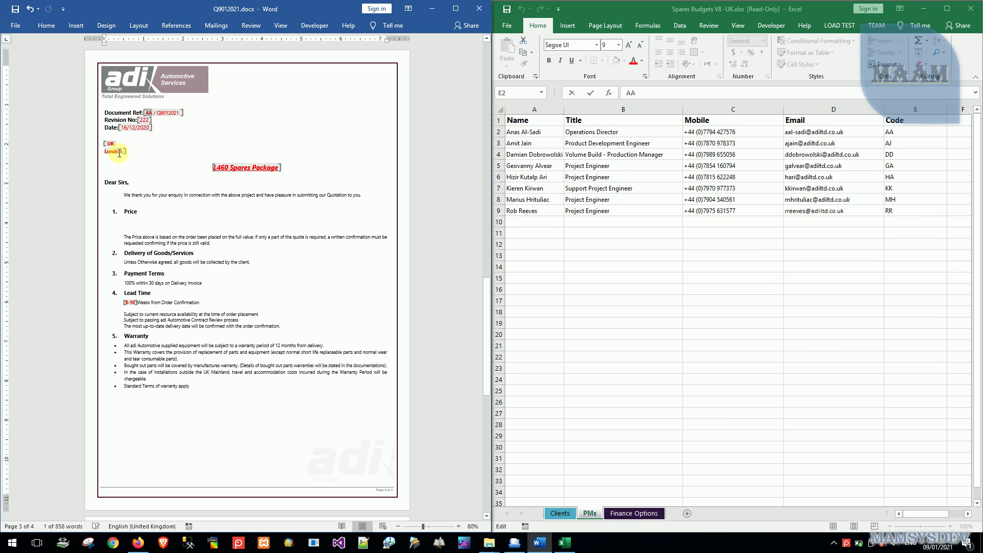
{"action": "left_click", "coordinate": [635, 513]}
{"action": "left_click", "coordinate": [717, 266]}
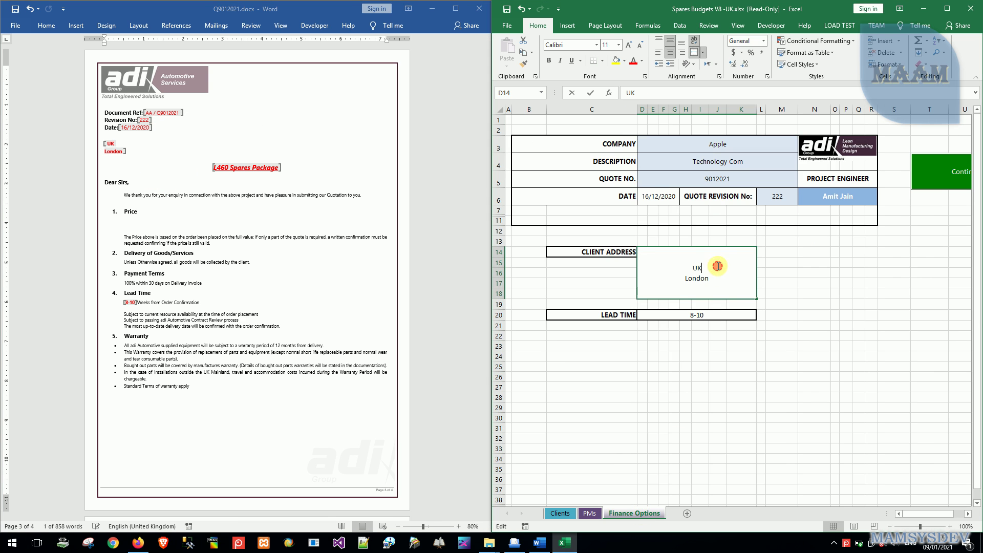
{"action": "left_click", "coordinate": [971, 9]}
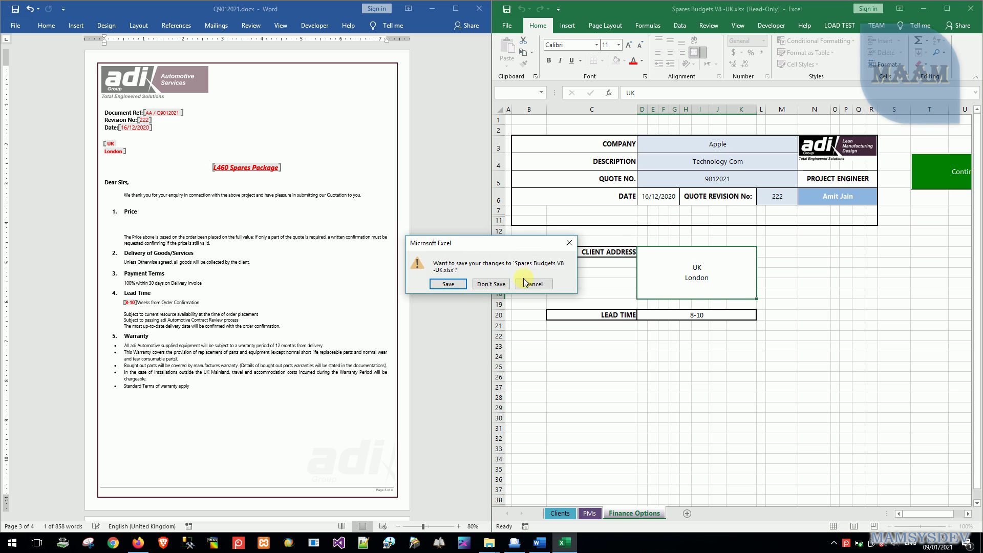
{"action": "left_click", "coordinate": [492, 285]}
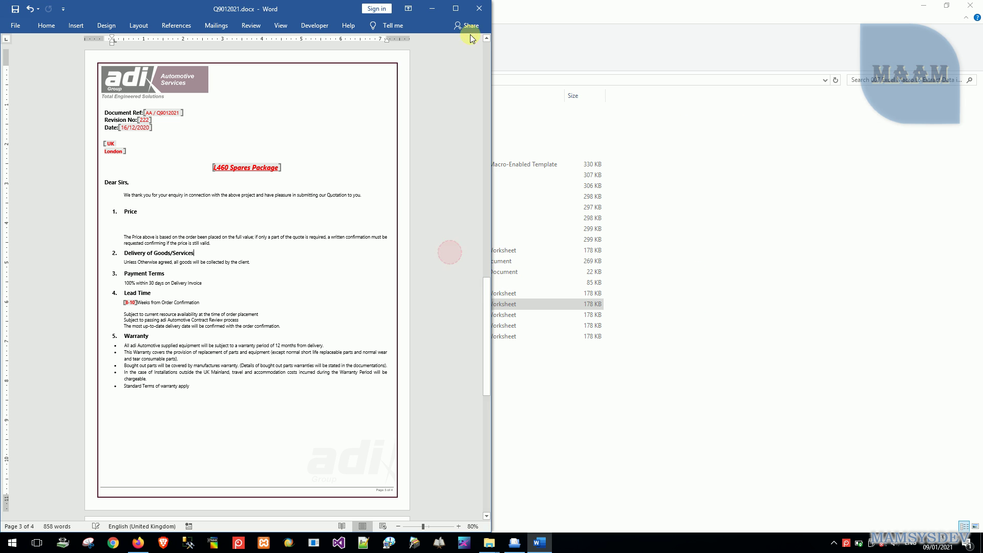
Step: Close Word, advance Hello.pdf to page 4, and highlight the paragraph about saving the template
{"action": "left_click", "coordinate": [480, 9]}
{"action": "key", "text": "alt+Tab"}
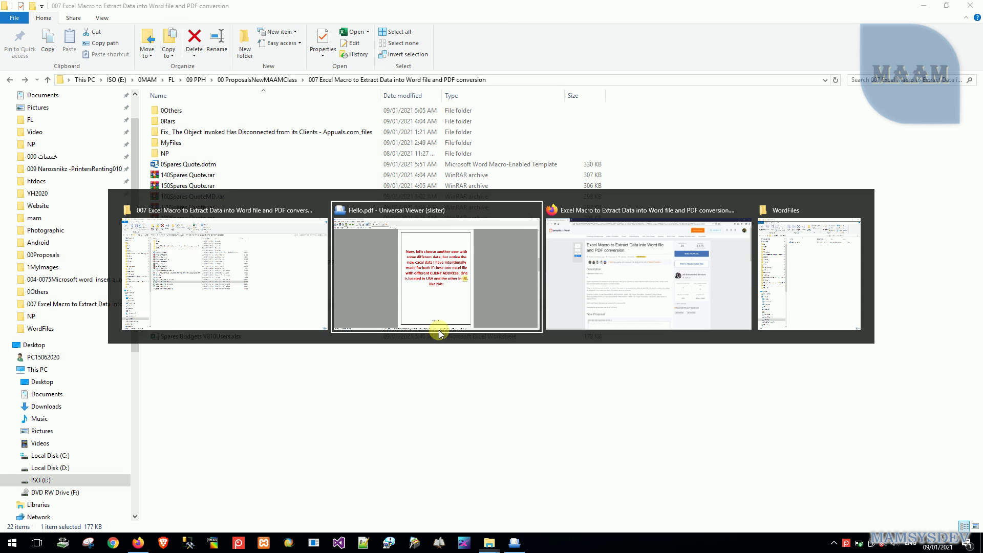
{"action": "scroll", "coordinate": [439, 330], "scroll_direction": "down", "scroll_amount": 3}
{"action": "mouse_move", "coordinate": [352, 159]}
{"action": "left_mouse_down"}
{"action": "mouse_move", "coordinate": [575, 160]}
{"action": "mouse_move", "coordinate": [598, 208]}
{"action": "left_mouse_up"}
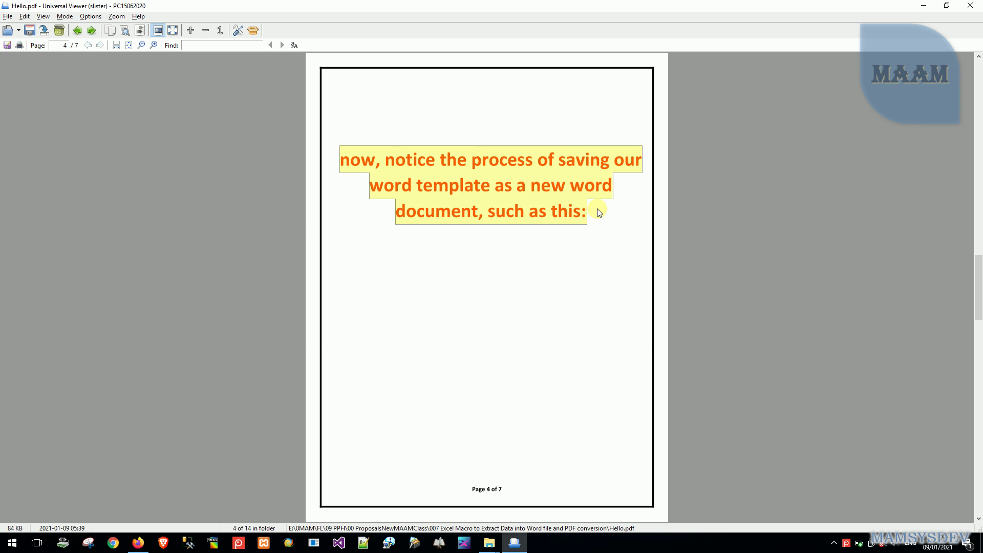
{"action": "key", "text": "alt+Tab"}
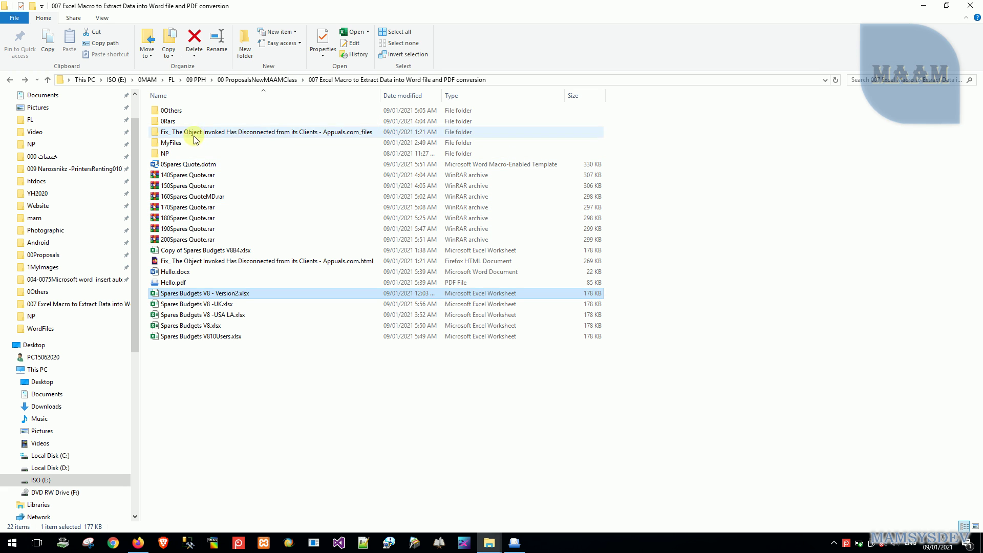
Step: Open WordFiles in a right-snapped MyFiles window and launch 0Spares Quote.dotm from the left window
{"action": "left_click", "coordinate": [185, 146]}
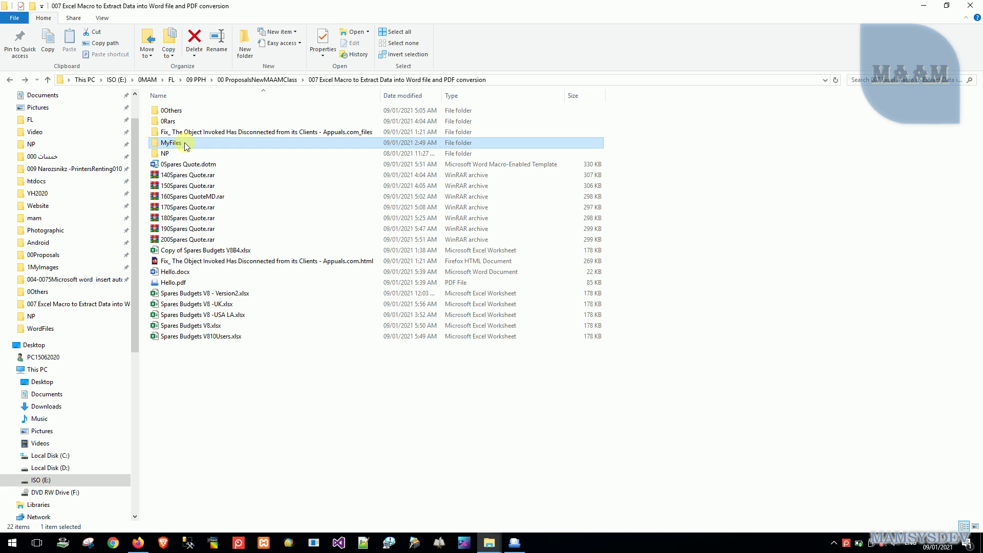
{"action": "key", "text": "ctrl+Return"}
{"action": "key", "text": "super+Right"}
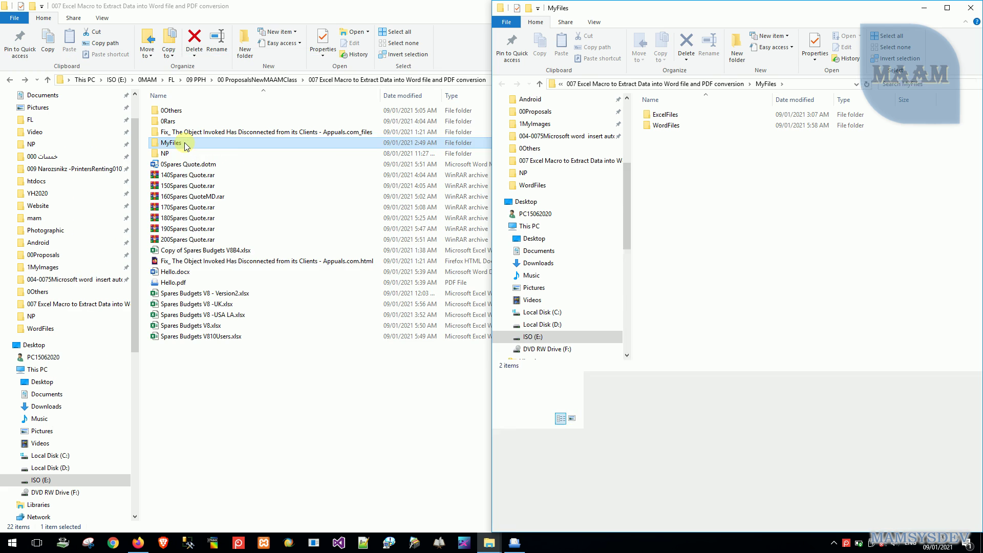
{"action": "left_click", "coordinate": [185, 145]}
{"action": "key", "text": "w"}
{"action": "key", "text": "Return"}
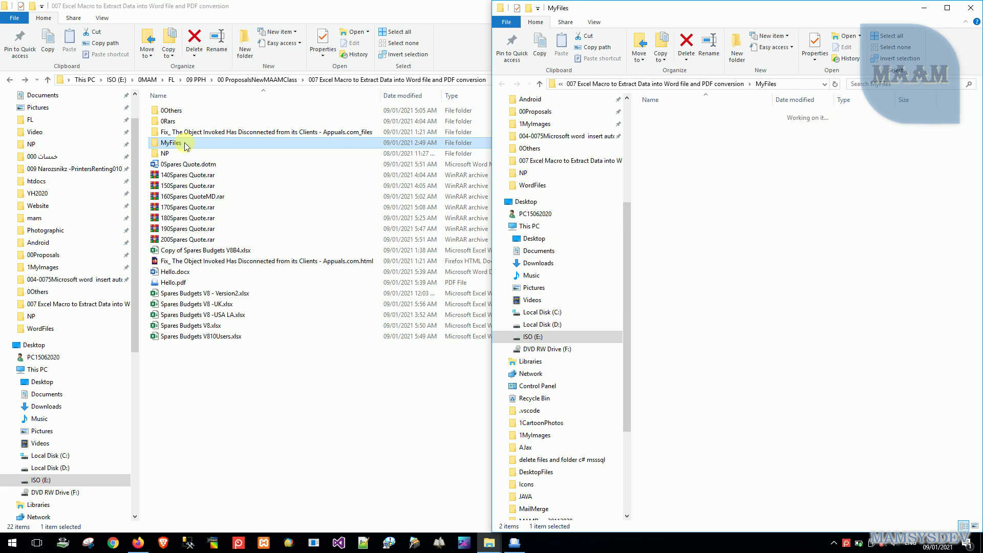
{"action": "key", "text": "q"}
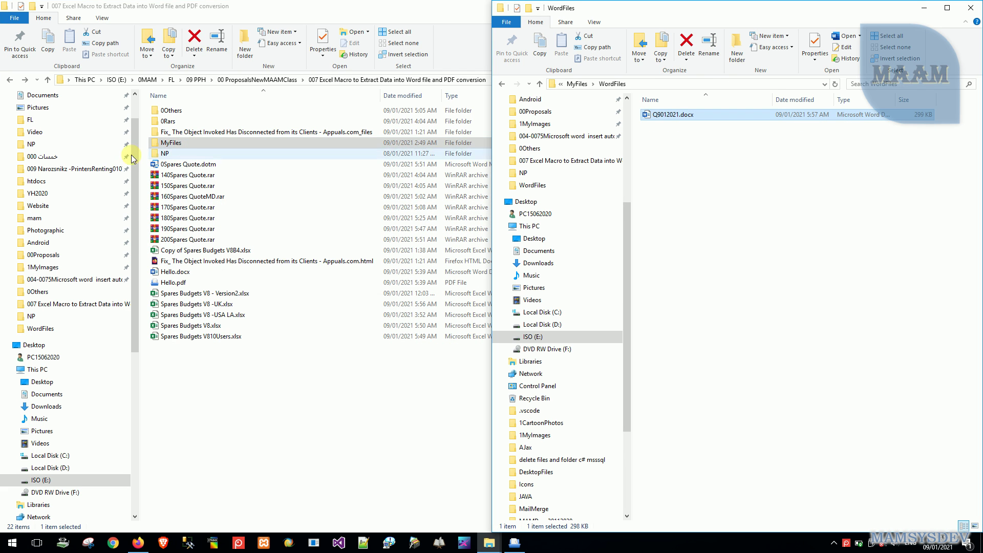
{"action": "double_click", "coordinate": [201, 168]}
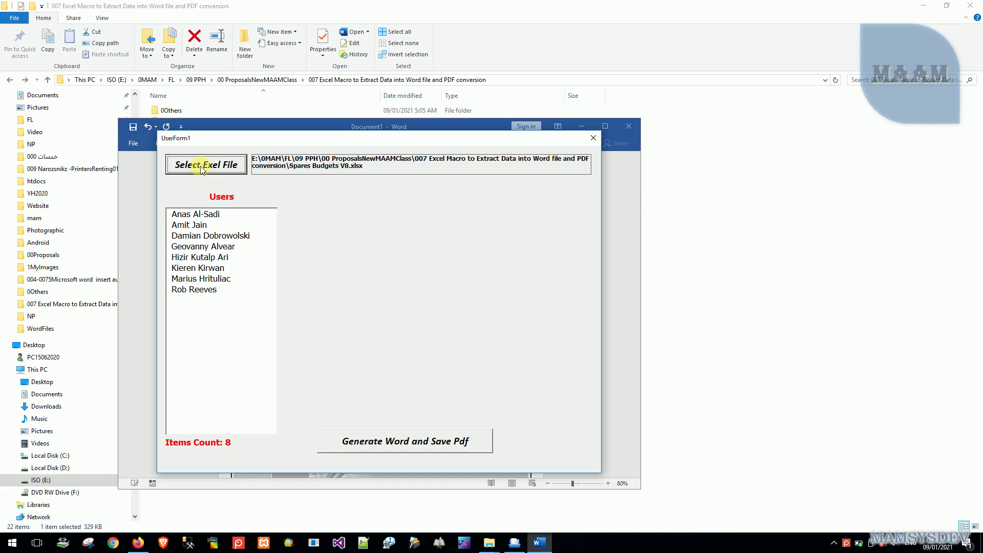
Step: Choose a user in the form and generate the Word quote with its PDF
{"action": "left_click", "coordinate": [233, 246]}
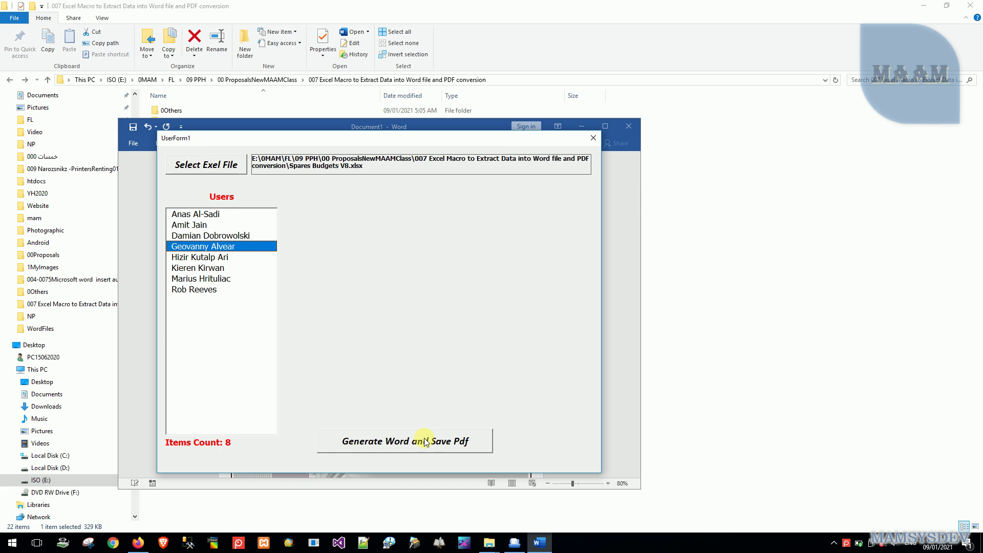
{"action": "key", "text": "alt+Tab"}
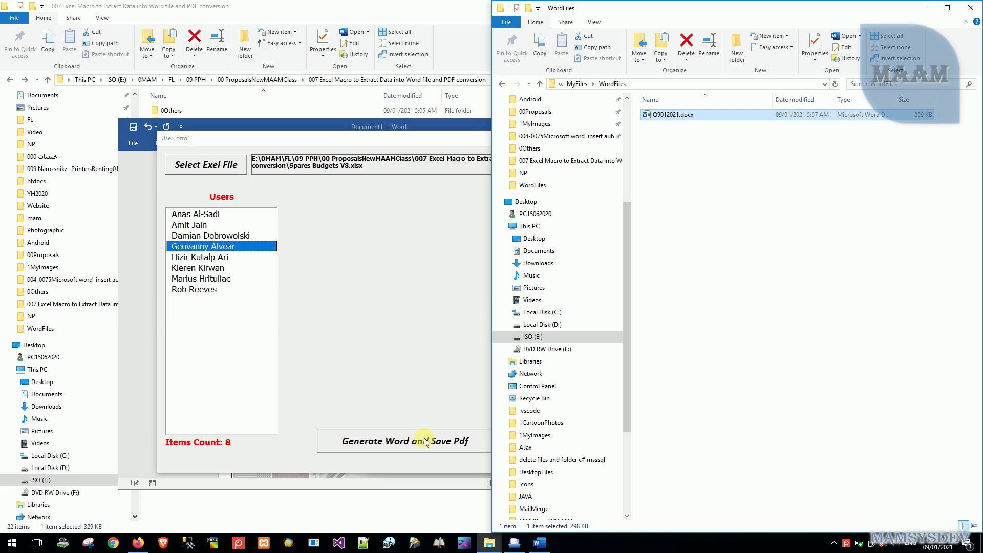
{"action": "left_click", "coordinate": [425, 441]}
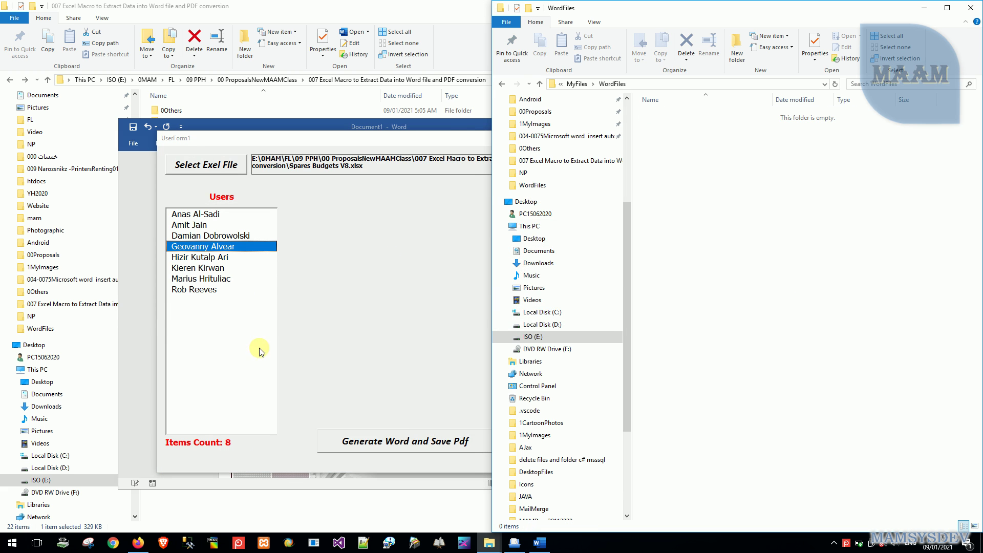
{"action": "left_click", "coordinate": [240, 279]}
{"action": "left_click", "coordinate": [236, 290]}
{"action": "left_click", "coordinate": [421, 441]}
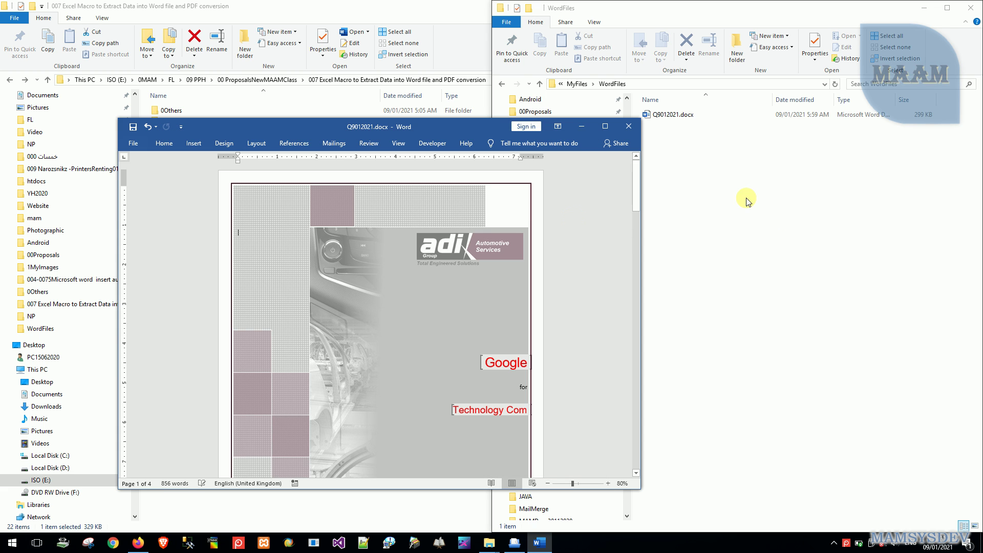
Step: Reopen the generated Q9012021.docx from WordFiles and scroll through the filled quote
{"action": "left_click", "coordinate": [629, 126]}
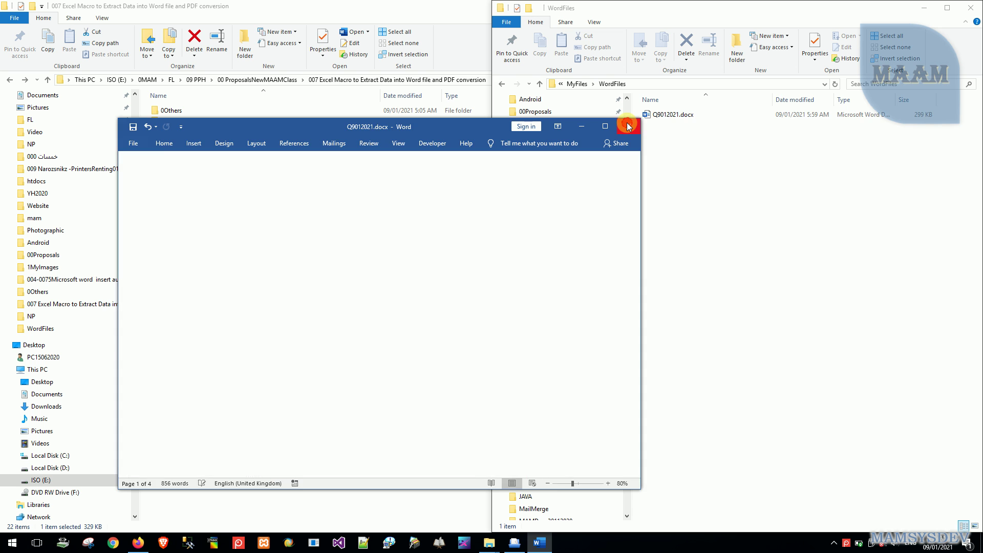
{"action": "double_click", "coordinate": [663, 115]}
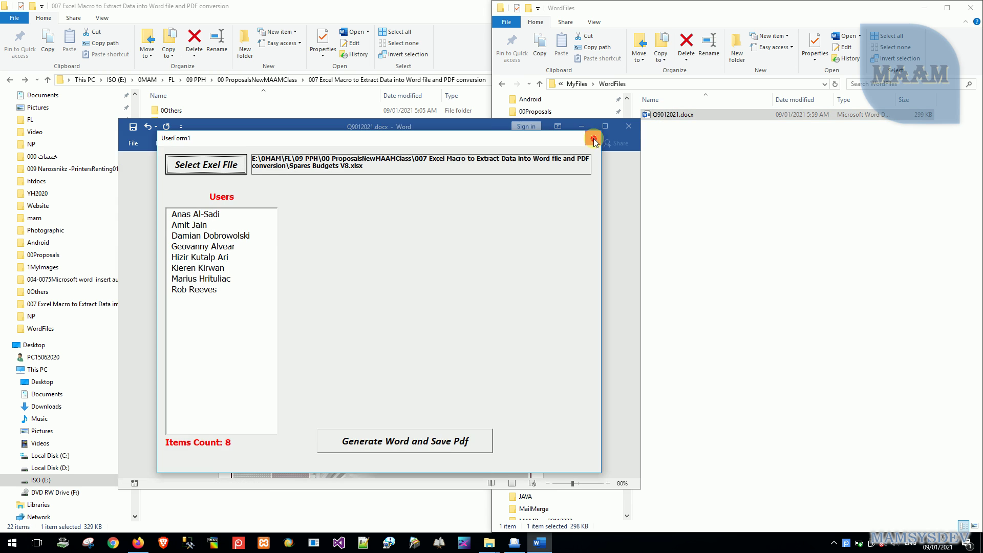
{"action": "left_click", "coordinate": [594, 140]}
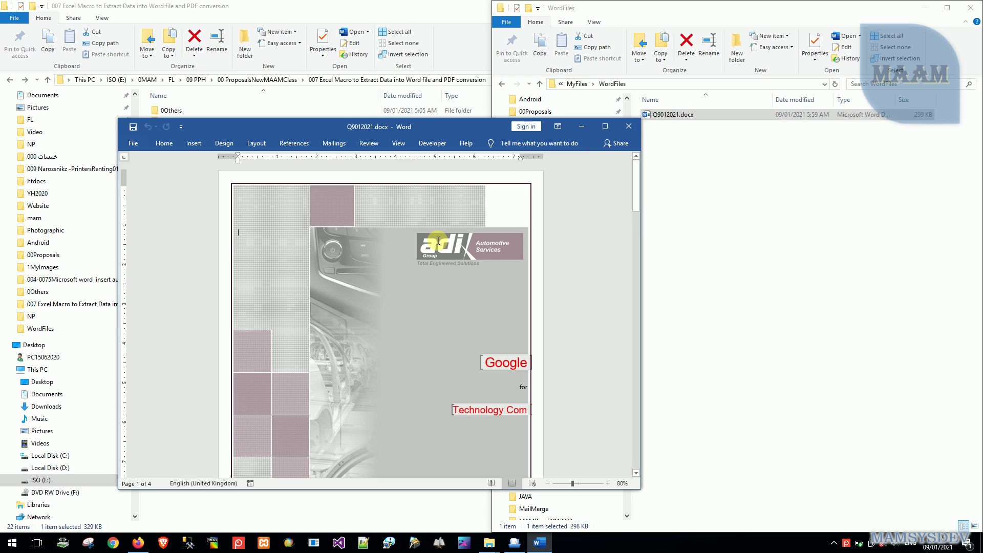
{"action": "scroll", "coordinate": [438, 241], "scroll_direction": "down", "scroll_amount": 6}
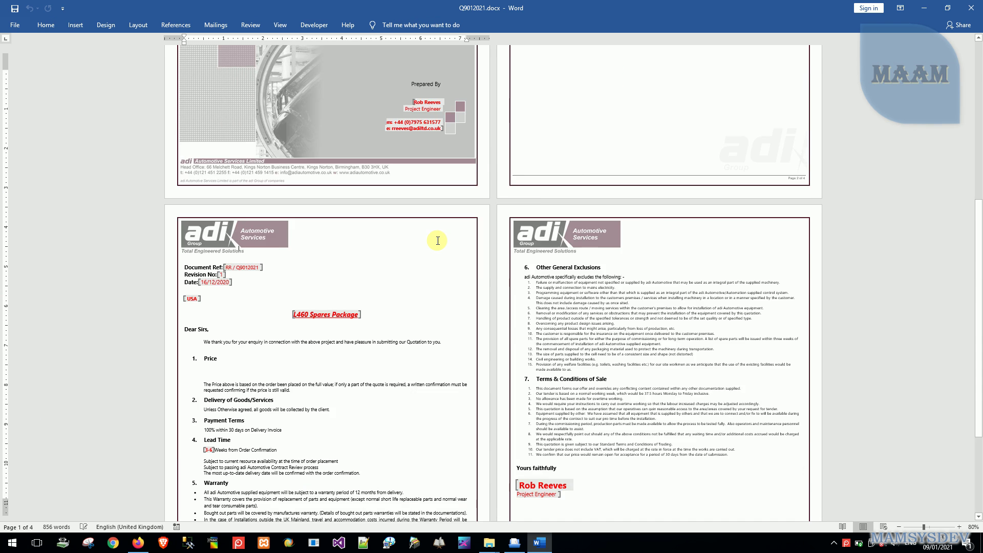
{"action": "scroll", "coordinate": [438, 241], "scroll_direction": "down", "scroll_amount": 3}
Step: Close Word and scroll Hello.pdf on to page 5
{"action": "key", "text": "alt+F4"}
{"action": "key", "text": "alt+Tab"}
{"action": "scroll", "coordinate": [438, 241], "scroll_direction": "down", "scroll_amount": 1}
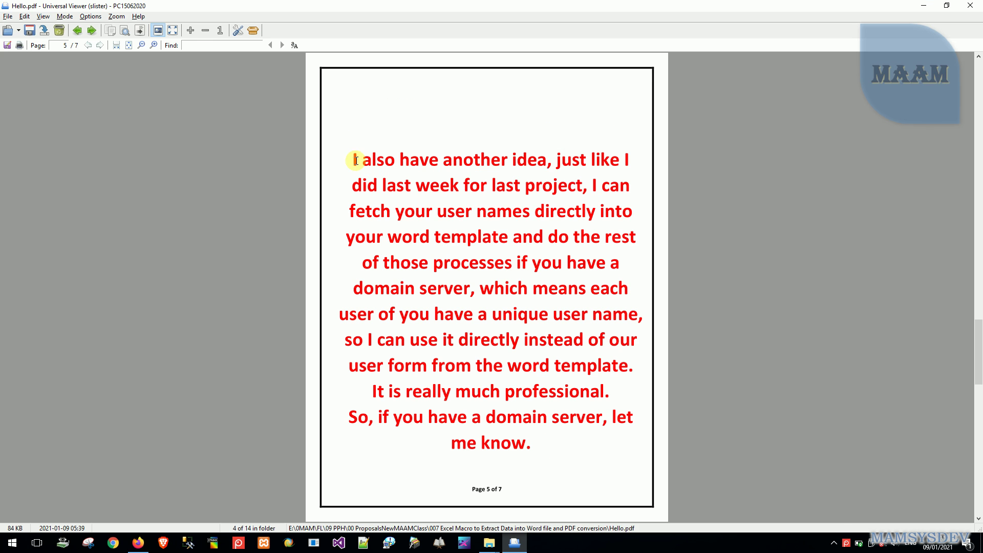
Step: Highlight page 5's lines about fetching user names from a domain server into the user form
{"action": "left_click_drag", "start_coordinate": [446, 160], "coordinate": [628, 164]}
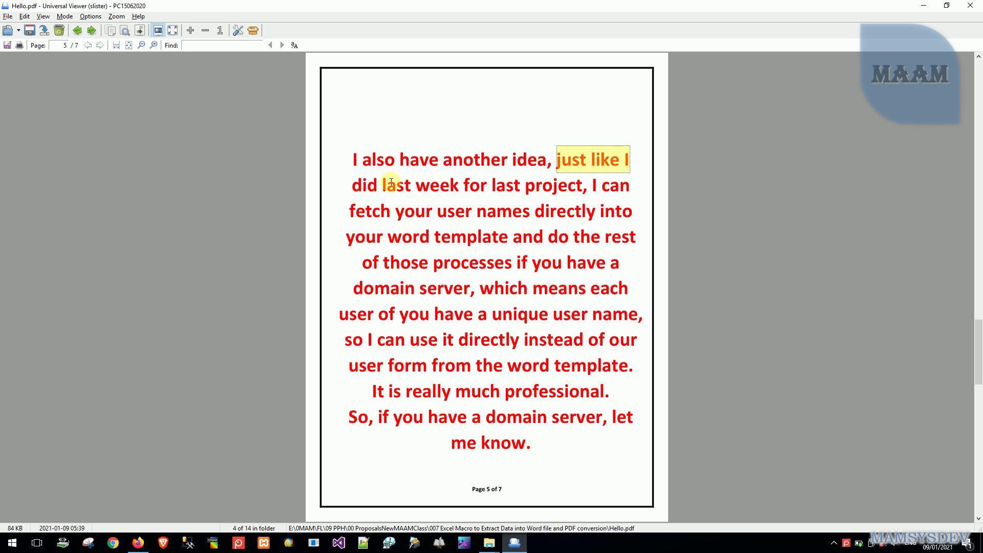
{"action": "left_click_drag", "start_coordinate": [362, 186], "coordinate": [620, 186]}
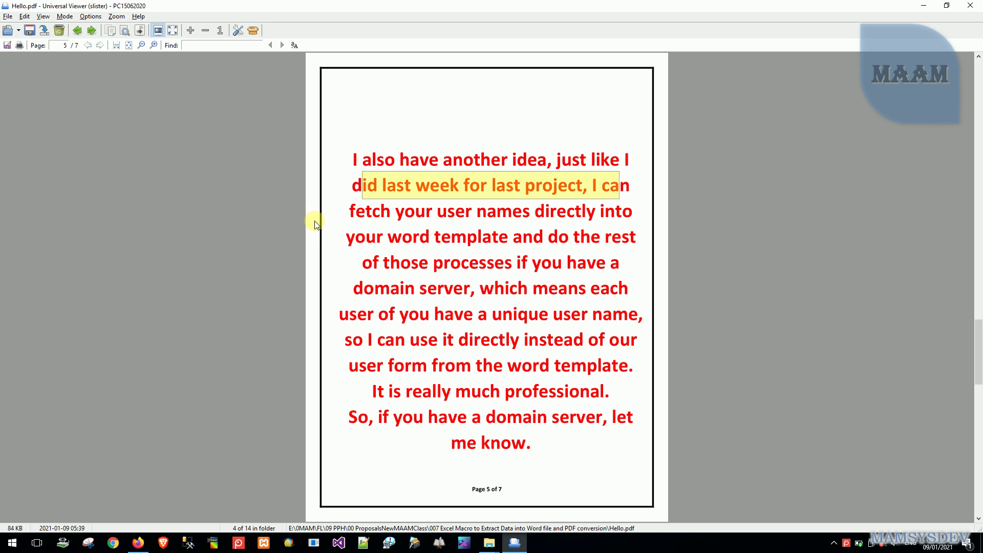
{"action": "mouse_move", "coordinate": [354, 211]}
{"action": "left_mouse_down"}
{"action": "mouse_move", "coordinate": [630, 225]}
{"action": "mouse_move", "coordinate": [628, 291]}
{"action": "left_mouse_up"}
{"action": "mouse_move", "coordinate": [354, 287]}
{"action": "left_mouse_down"}
{"action": "mouse_move", "coordinate": [462, 313]}
{"action": "mouse_move", "coordinate": [600, 284]}
{"action": "mouse_move", "coordinate": [627, 310]}
{"action": "left_mouse_up"}
{"action": "left_click", "coordinate": [485, 288]}
{"action": "left_click_drag", "start_coordinate": [341, 336], "coordinate": [593, 341]}
{"action": "mouse_move", "coordinate": [348, 365]}
{"action": "left_mouse_down"}
{"action": "mouse_move", "coordinate": [583, 365]}
{"action": "mouse_move", "coordinate": [570, 365]}
{"action": "left_mouse_up"}
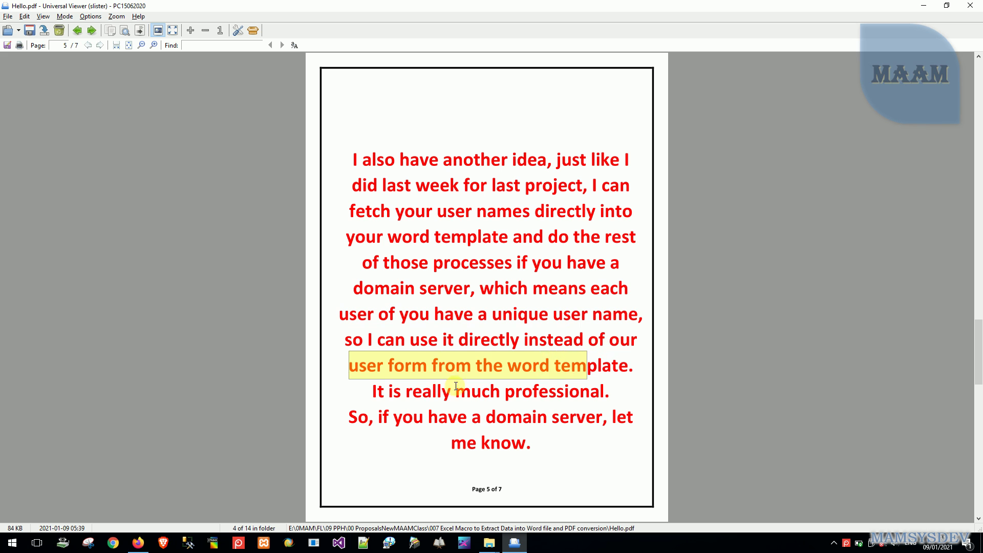
{"action": "left_click_drag", "start_coordinate": [379, 394], "coordinate": [609, 392]}
{"action": "mouse_move", "coordinate": [350, 421]}
{"action": "left_mouse_down"}
{"action": "mouse_move", "coordinate": [355, 431]}
{"action": "mouse_move", "coordinate": [615, 421]}
{"action": "mouse_move", "coordinate": [609, 446]}
{"action": "mouse_move", "coordinate": [542, 444]}
{"action": "left_mouse_up"}
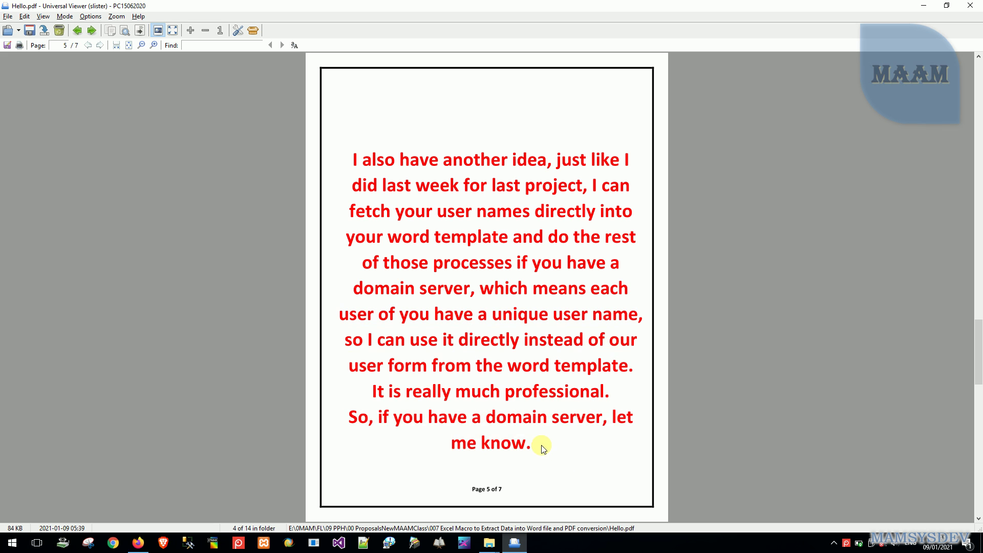
Step: Scroll to page 6 and highlight the contact invitation, Excel-saving sentence and 'Ready for further modifications.'
{"action": "scroll", "coordinate": [542, 444], "scroll_direction": "down", "scroll_amount": 1}
{"action": "mouse_move", "coordinate": [348, 165]}
{"action": "left_mouse_down"}
{"action": "mouse_move", "coordinate": [543, 163]}
{"action": "mouse_move", "coordinate": [619, 193]}
{"action": "mouse_move", "coordinate": [620, 210]}
{"action": "mouse_move", "coordinate": [573, 196]}
{"action": "left_mouse_up"}
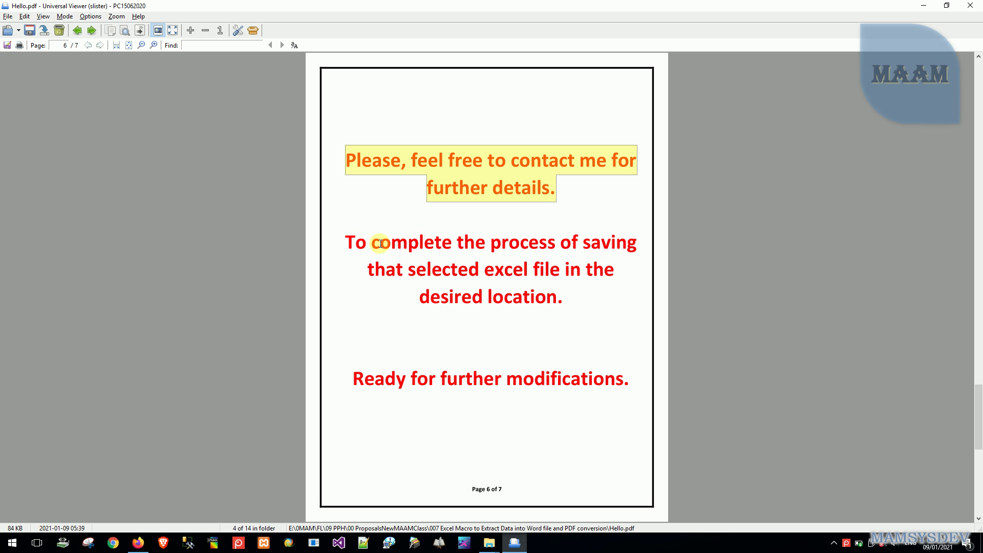
{"action": "mouse_move", "coordinate": [347, 242]}
{"action": "left_mouse_down"}
{"action": "mouse_move", "coordinate": [606, 295]}
{"action": "mouse_move", "coordinate": [575, 308]}
{"action": "left_mouse_up"}
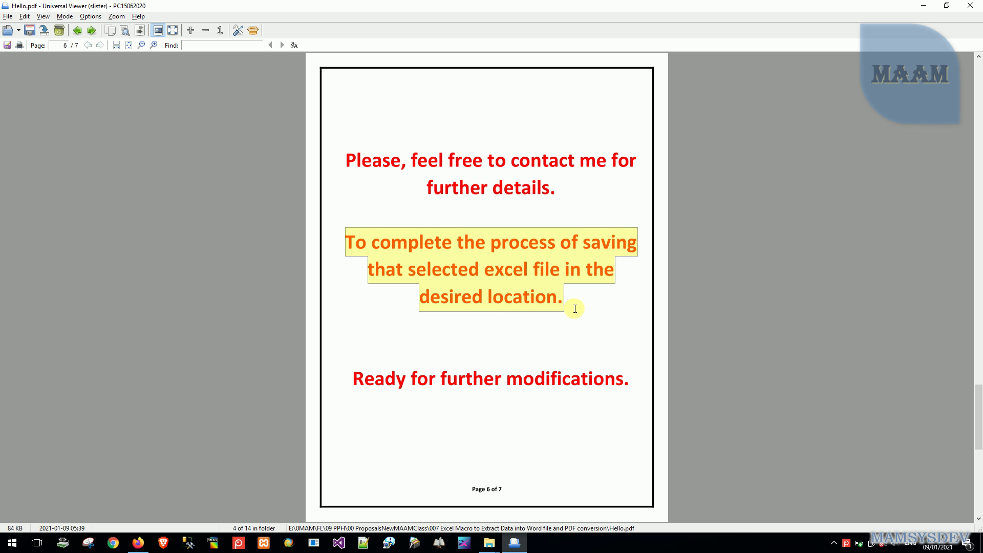
{"action": "left_click", "coordinate": [432, 268]}
{"action": "left_click_drag", "start_coordinate": [416, 270], "coordinate": [566, 301]}
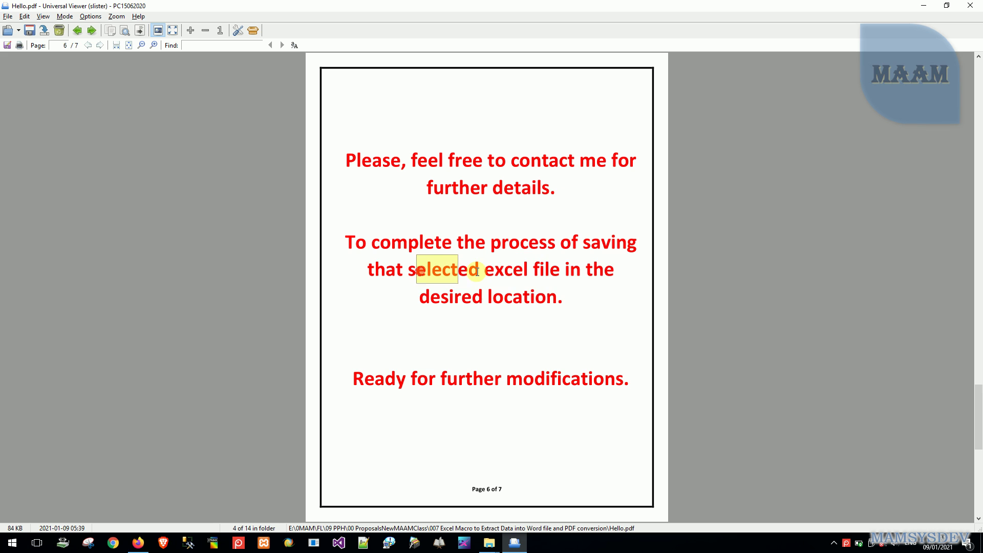
{"action": "left_click_drag", "start_coordinate": [352, 379], "coordinate": [651, 378]}
{"action": "left_click", "coordinate": [512, 425]}
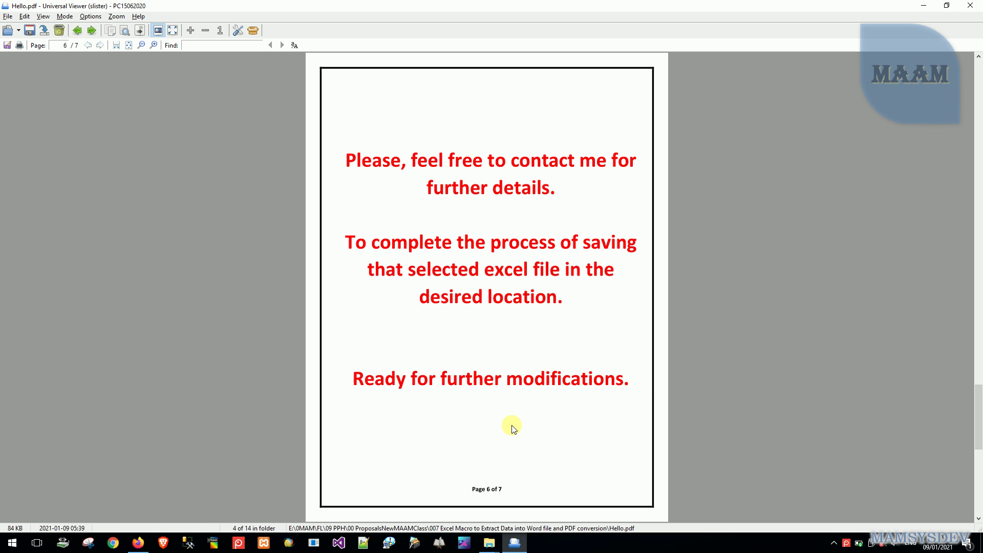